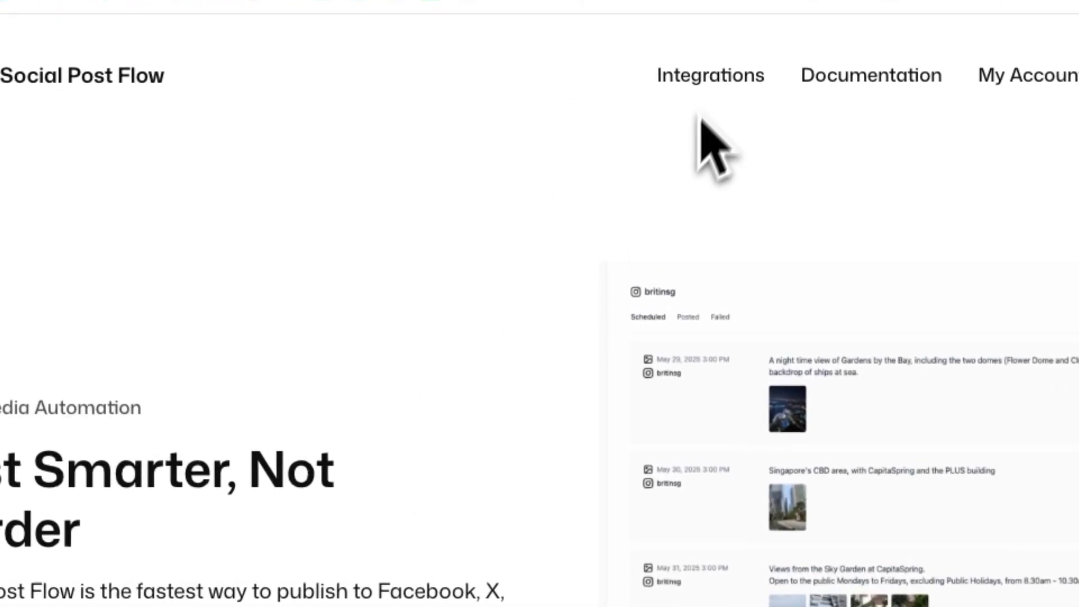
# Step: Open the Integrations page and look over the WordPress and Zapier integrations
pyautogui.click(710, 76)
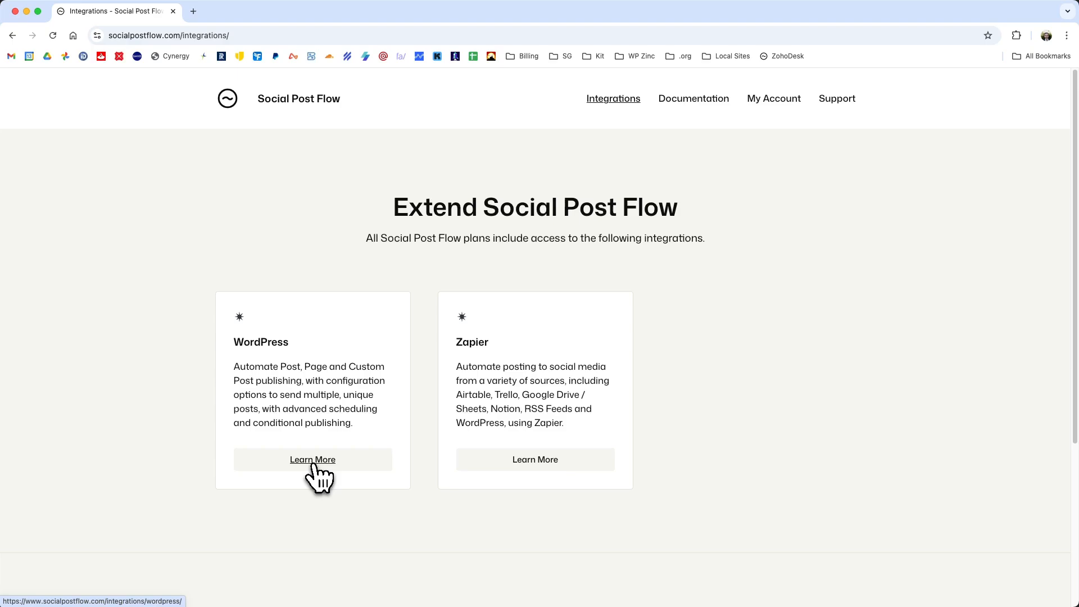
pyautogui.click(493, 348)
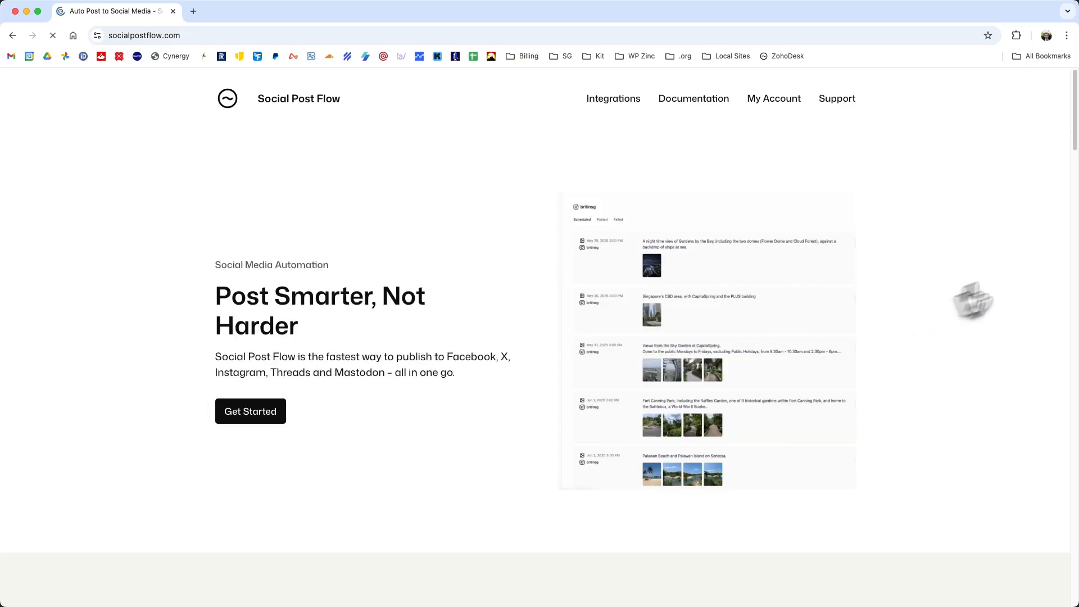
# Step: Start the Starter plan's 7 day free trial, going through the existing-account login with Remember me enabled
pyautogui.click(262, 414)
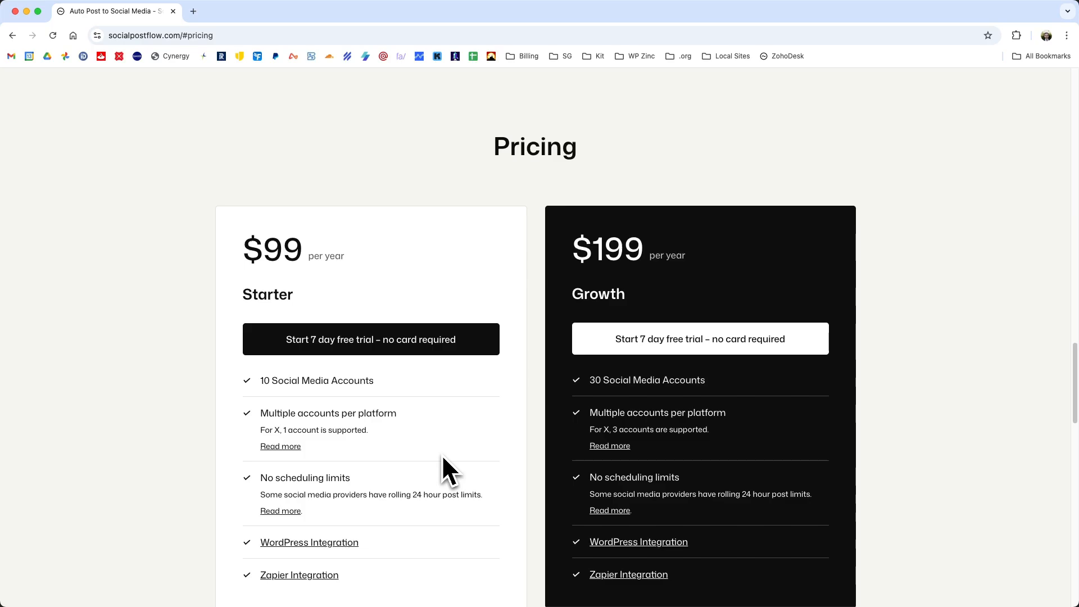
pyautogui.click(400, 345)
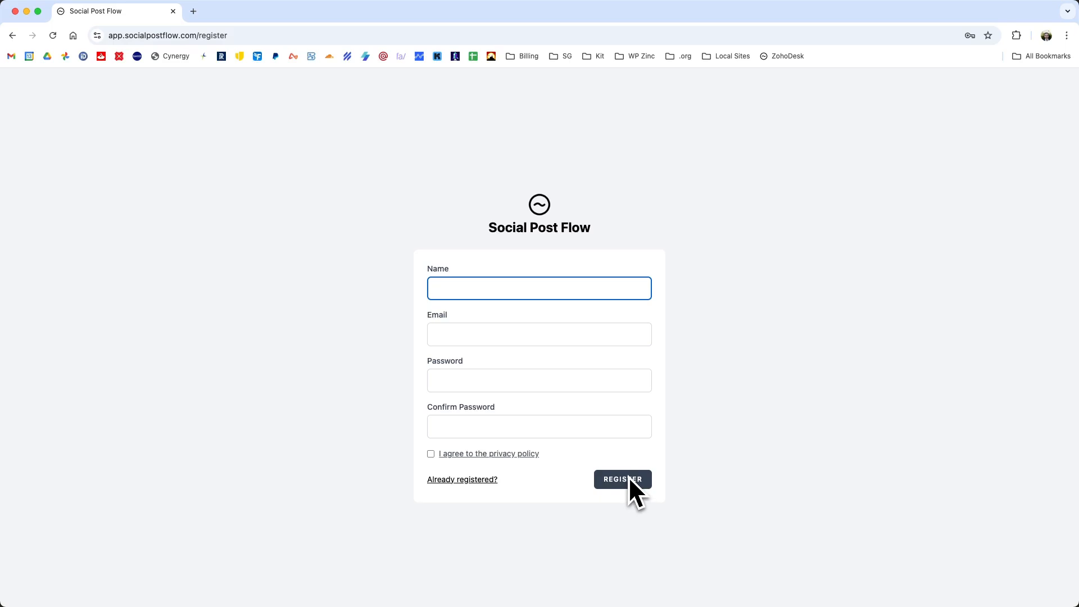
pyautogui.click(461, 482)
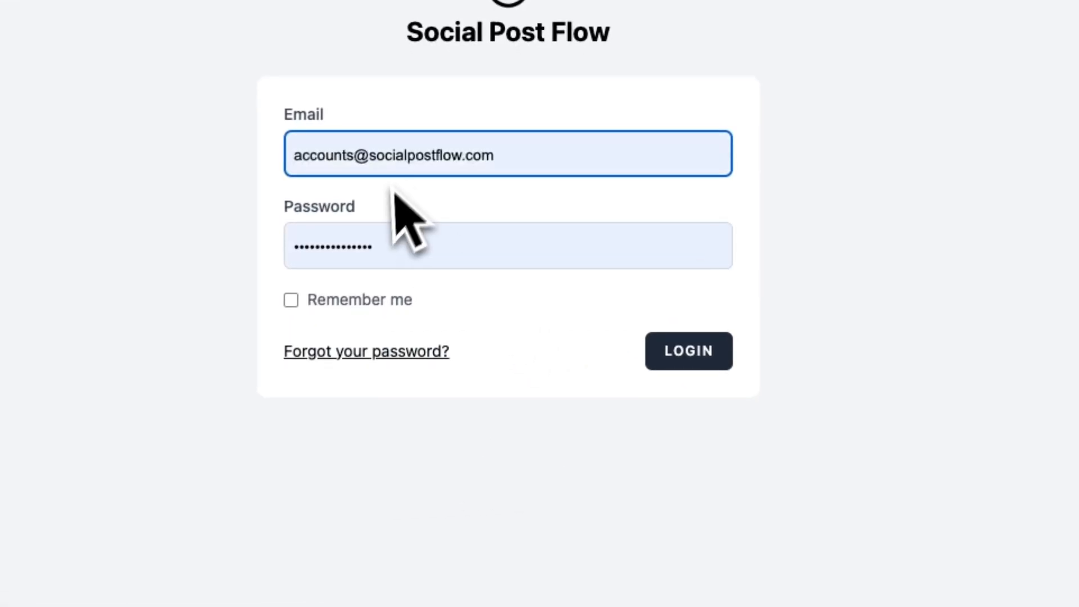
pyautogui.click(292, 301)
pyautogui.click(694, 352)
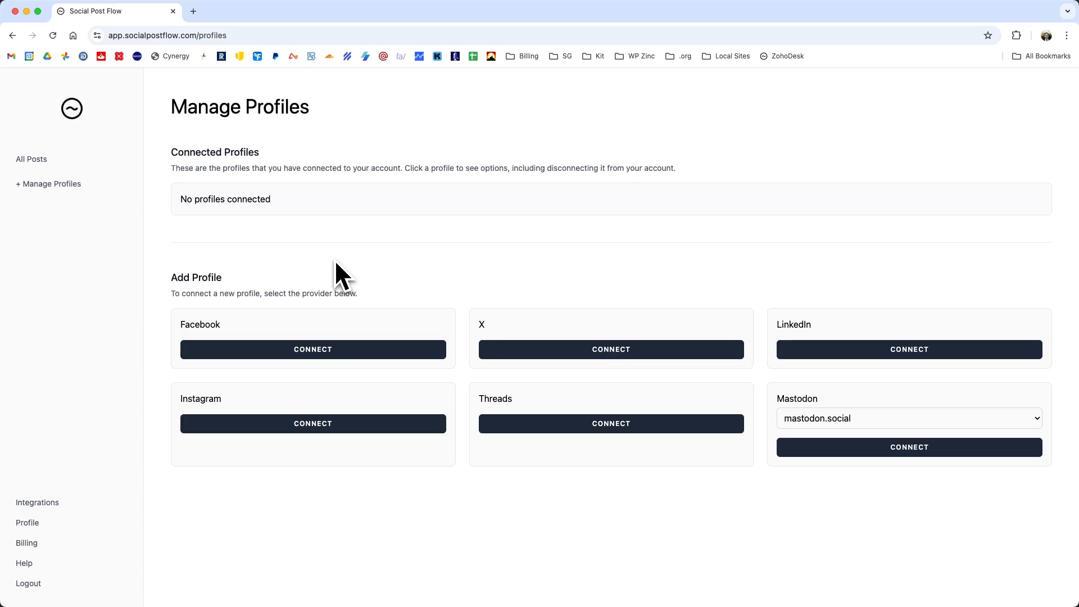
# Step: Begin connecting a Facebook profile, re-entering the Facebook account password and continuing as the signed-in account
pyautogui.click(319, 349)
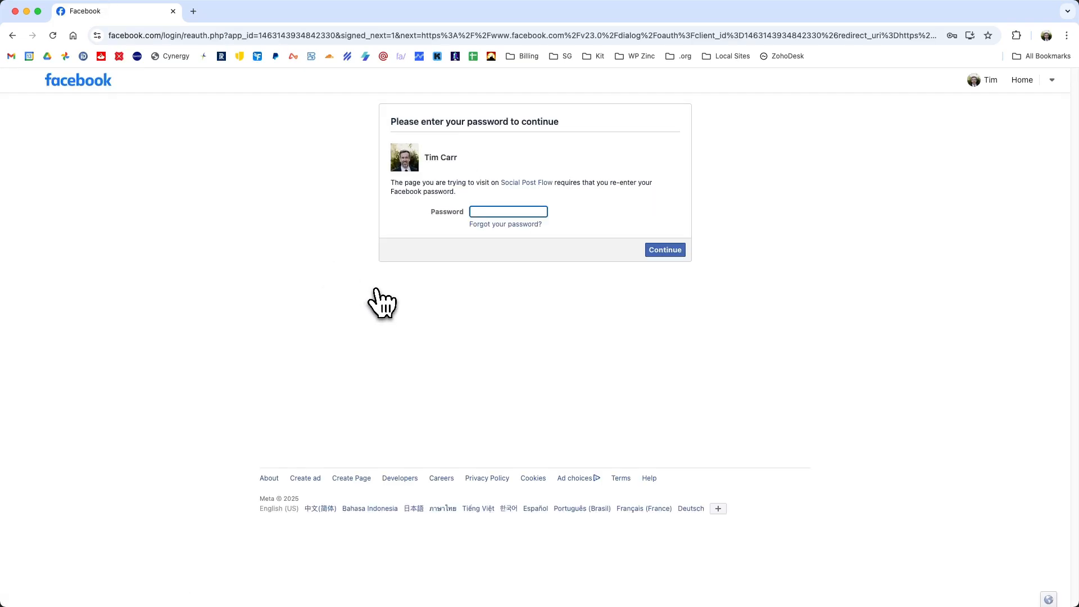
pyautogui.click(486, 213)
pyautogui.write('•••')
pyautogui.click(665, 250)
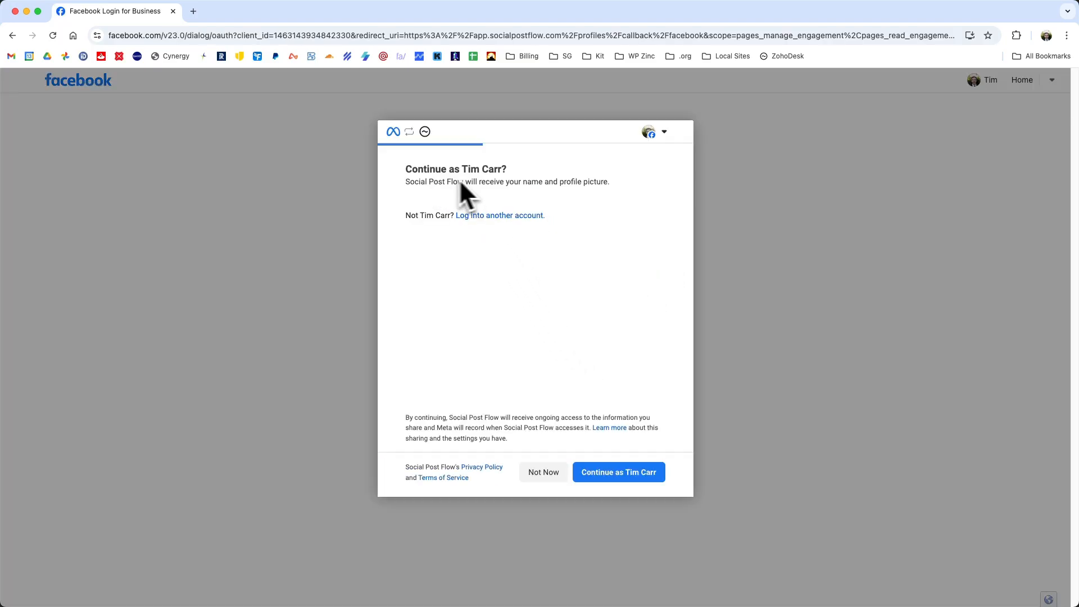
pyautogui.click(628, 476)
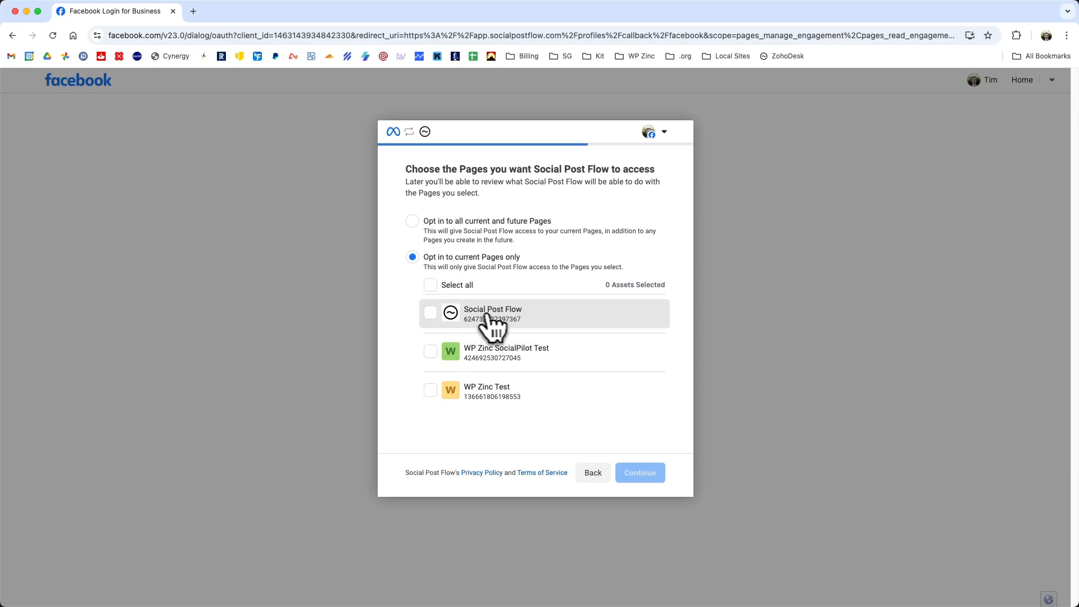
# Step: Grant access to the Social Post Flow Facebook Page only and add it to the connected profiles
pyautogui.click(433, 309)
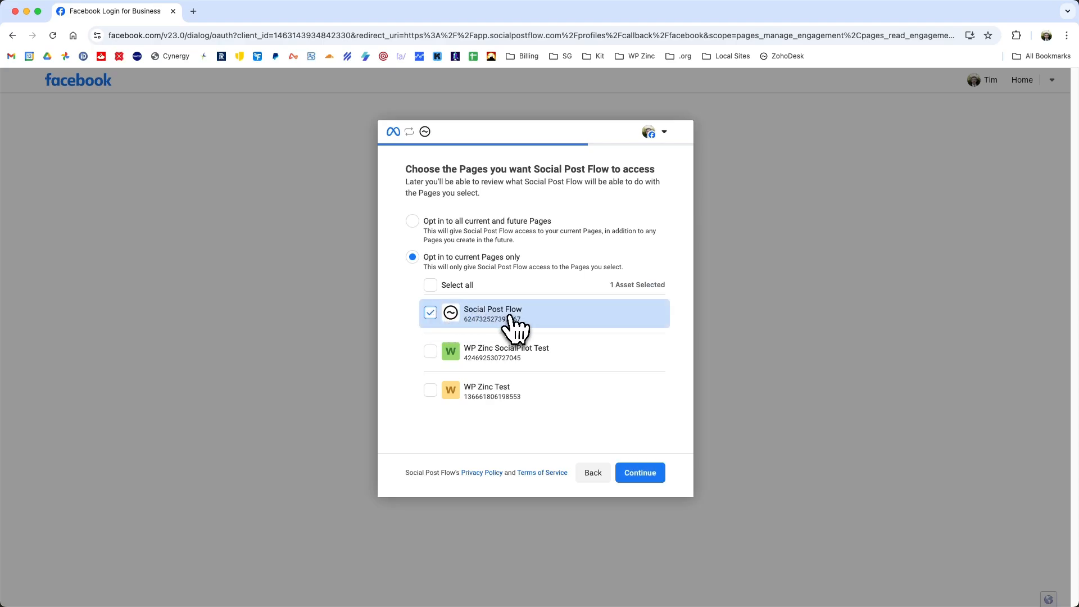
pyautogui.click(640, 471)
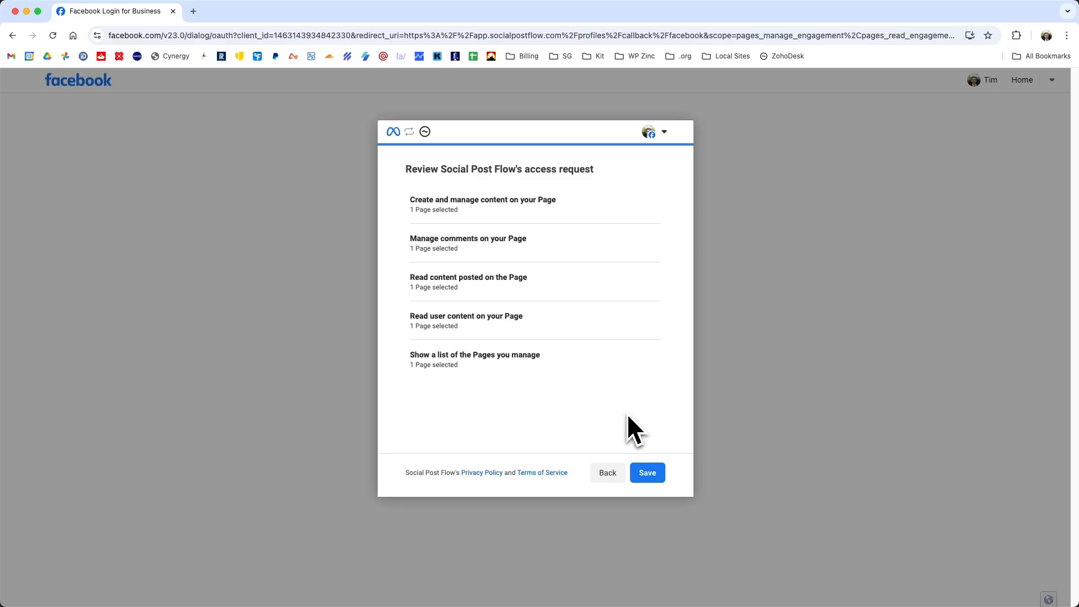
pyautogui.click(646, 475)
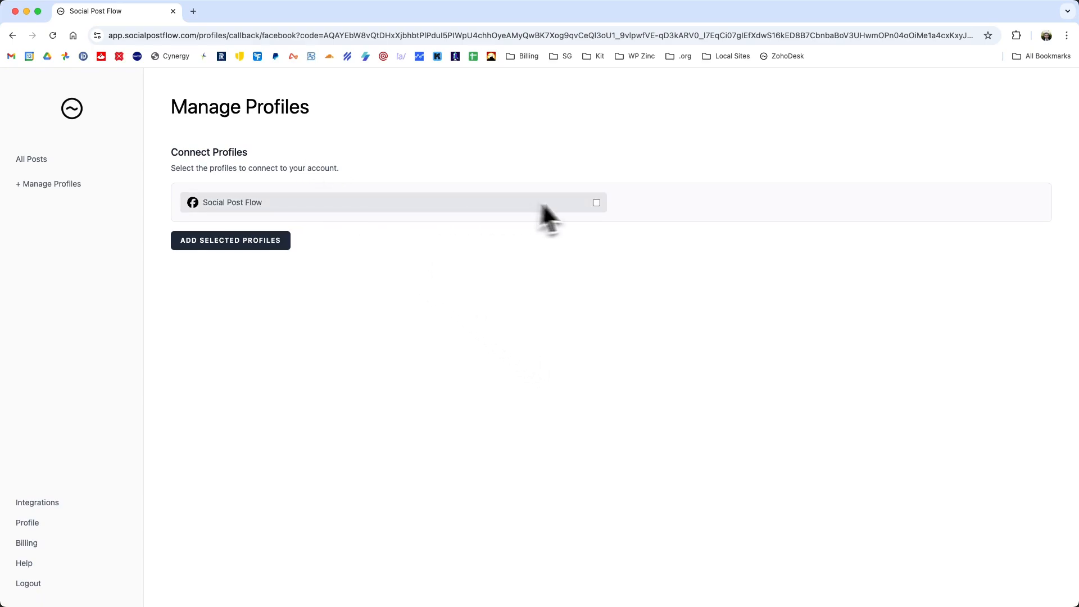
pyautogui.click(596, 203)
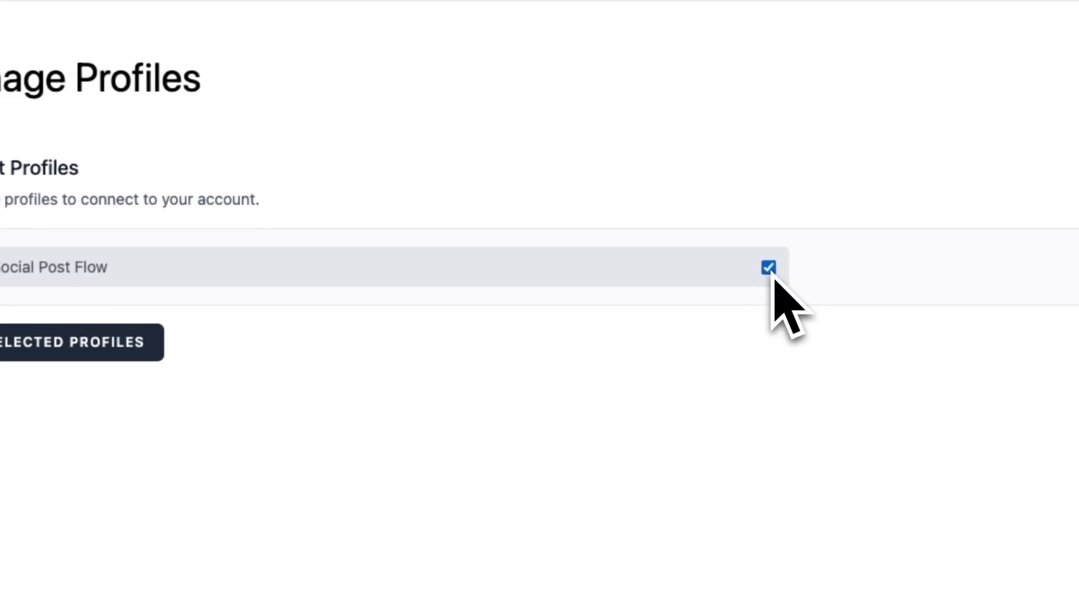
pyautogui.click(51, 346)
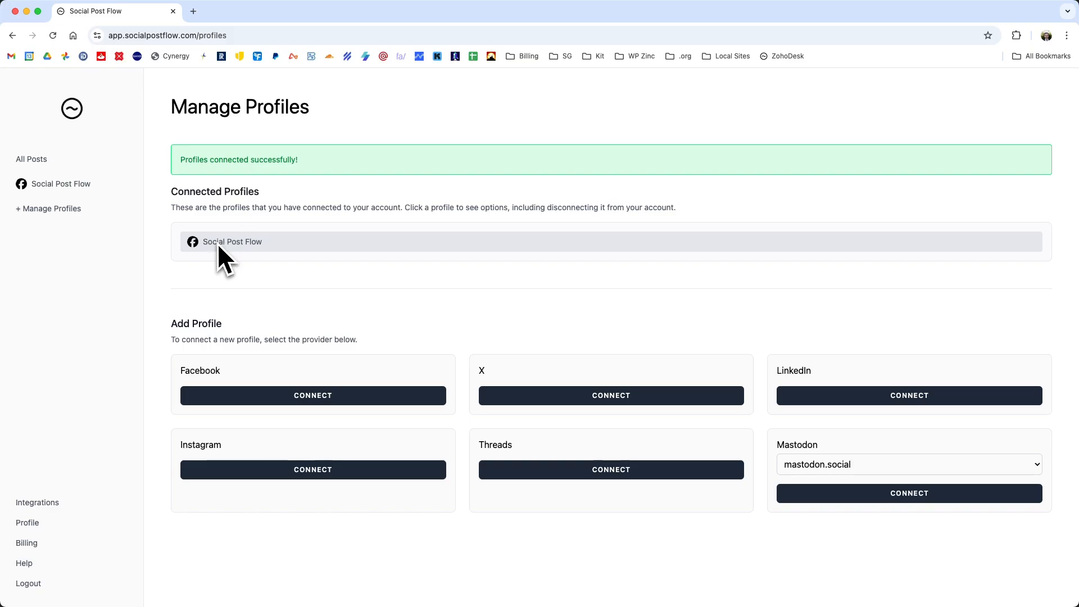
# Step: Connect an X profile by authorizing the app and adding the socialpostflow account
pyautogui.click(607, 399)
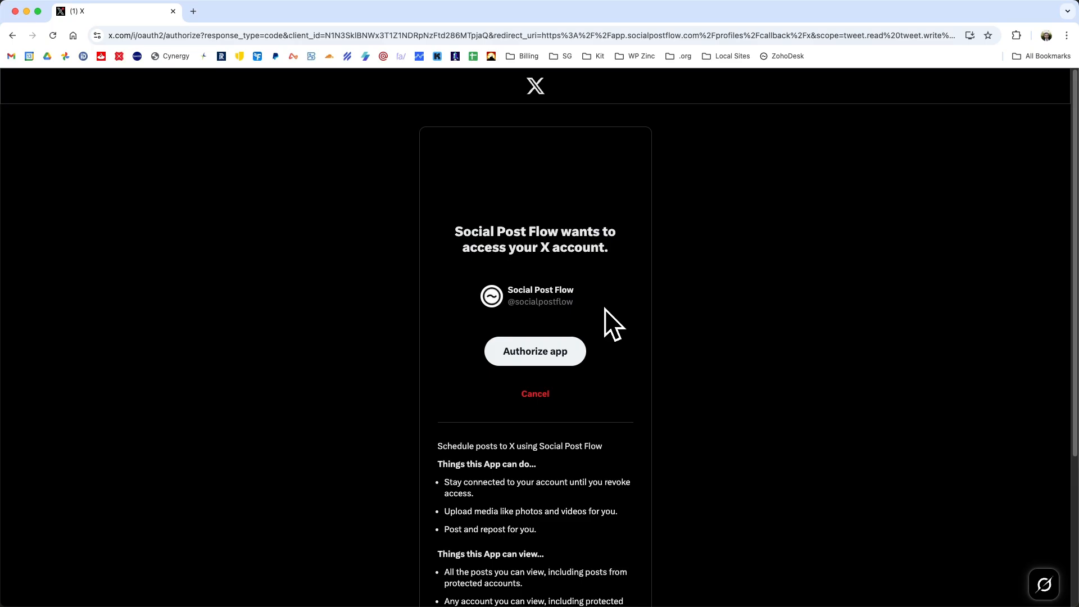
pyautogui.click(537, 352)
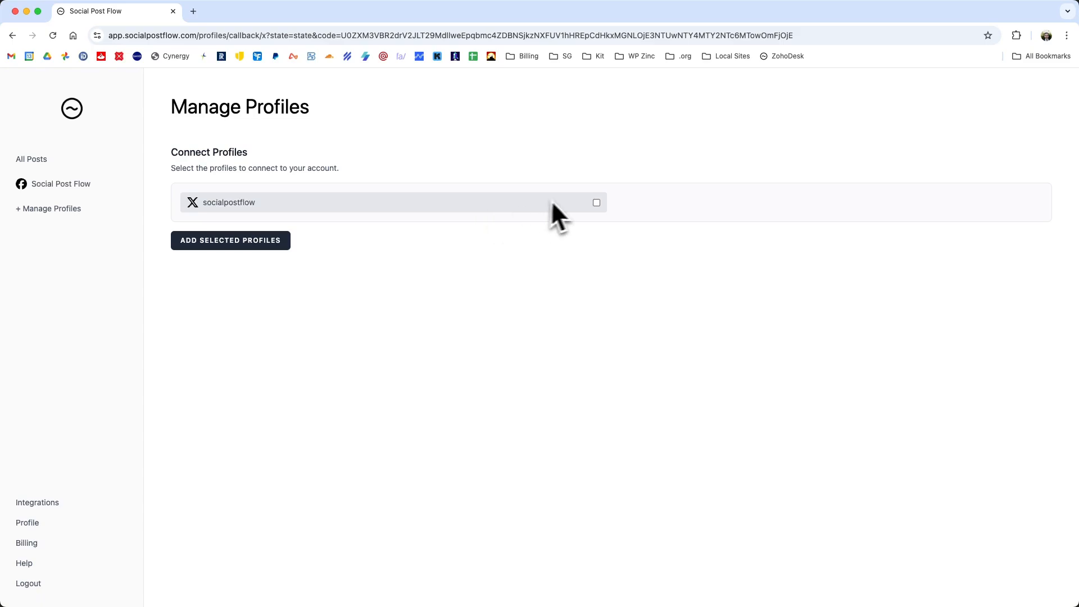
pyautogui.click(596, 203)
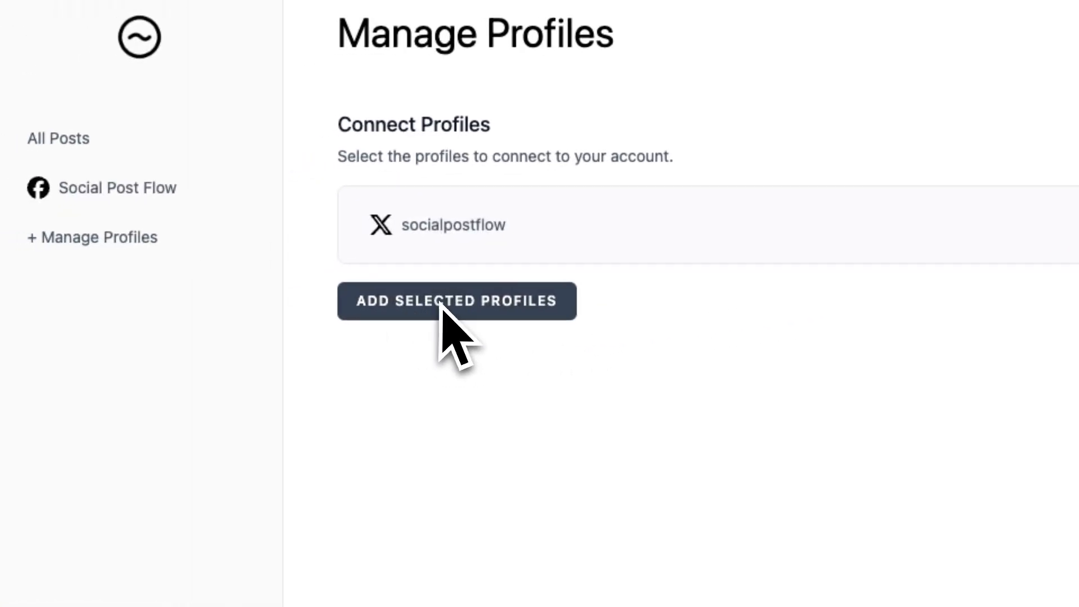
pyautogui.click(447, 302)
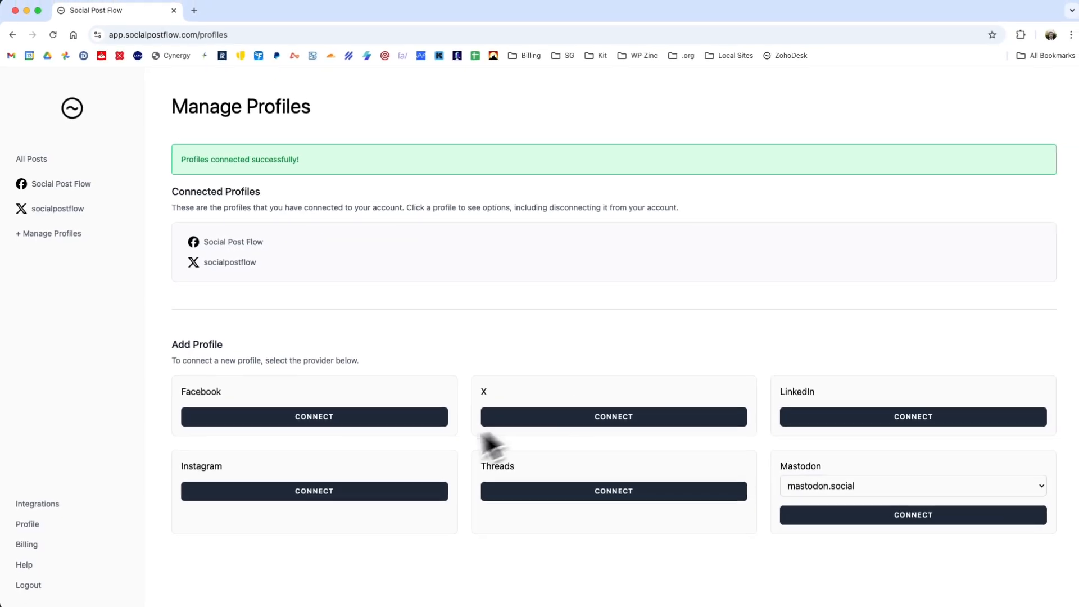
# Step: Connect the socialpostflow Instagram profile, and authorize and add the socialpostflow Threads profile
pyautogui.click(313, 492)
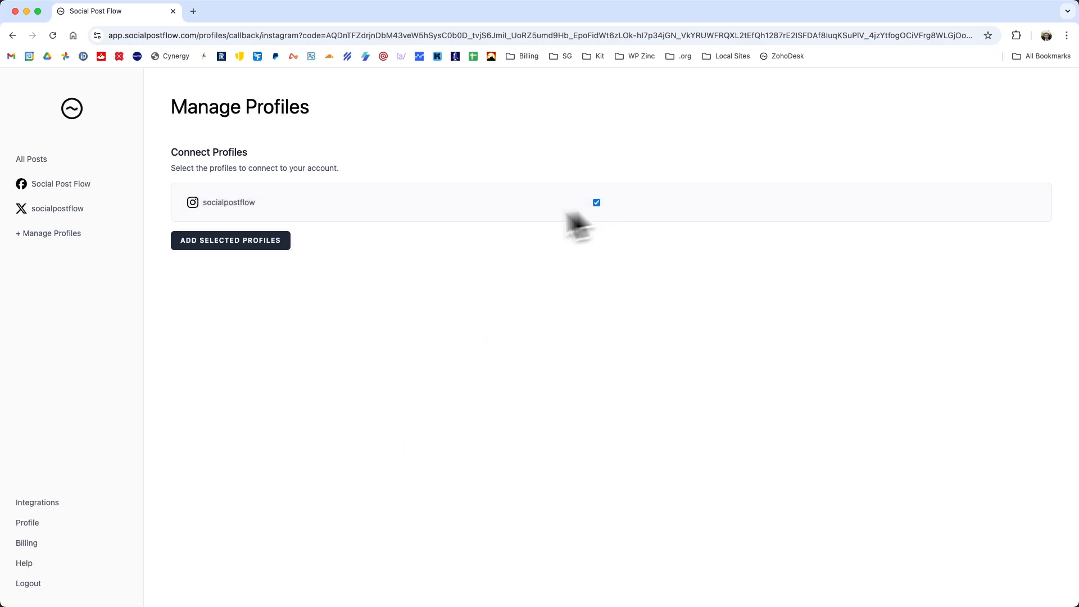
pyautogui.click(248, 243)
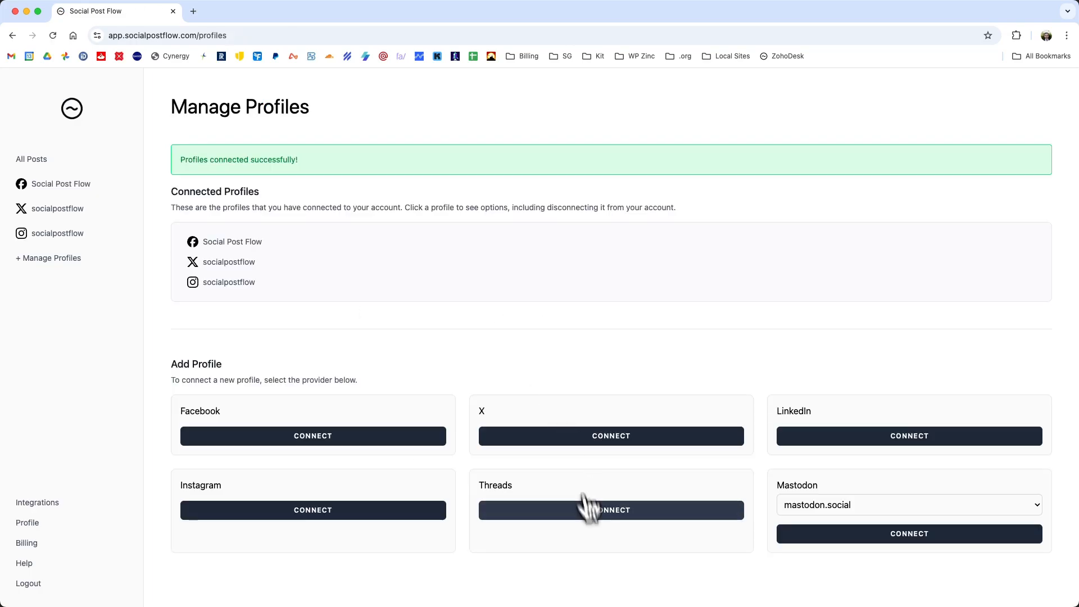
pyautogui.click(585, 508)
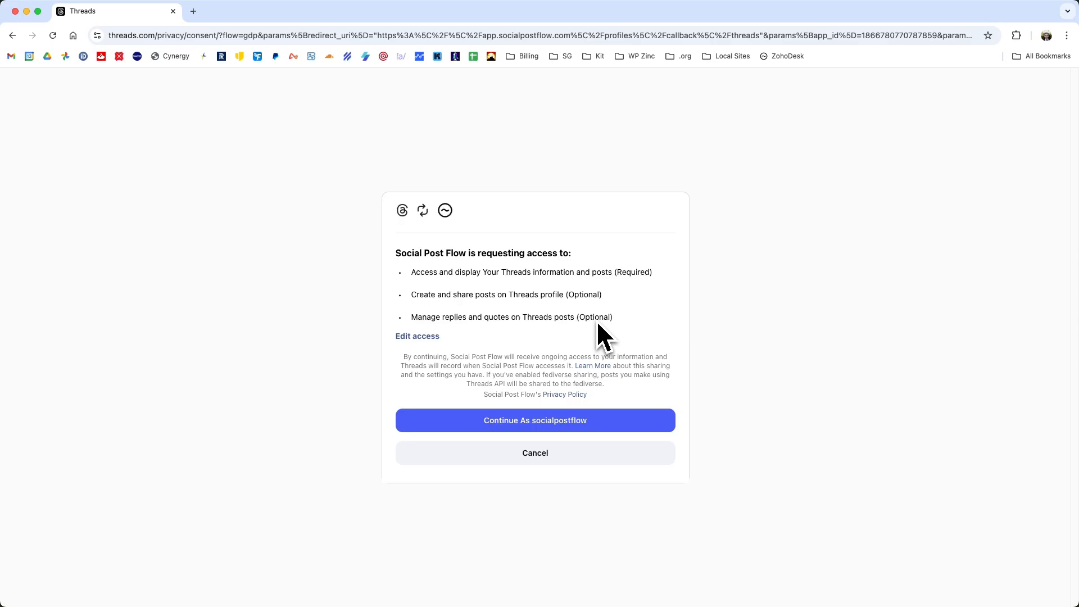
pyautogui.click(556, 426)
pyautogui.click(270, 240)
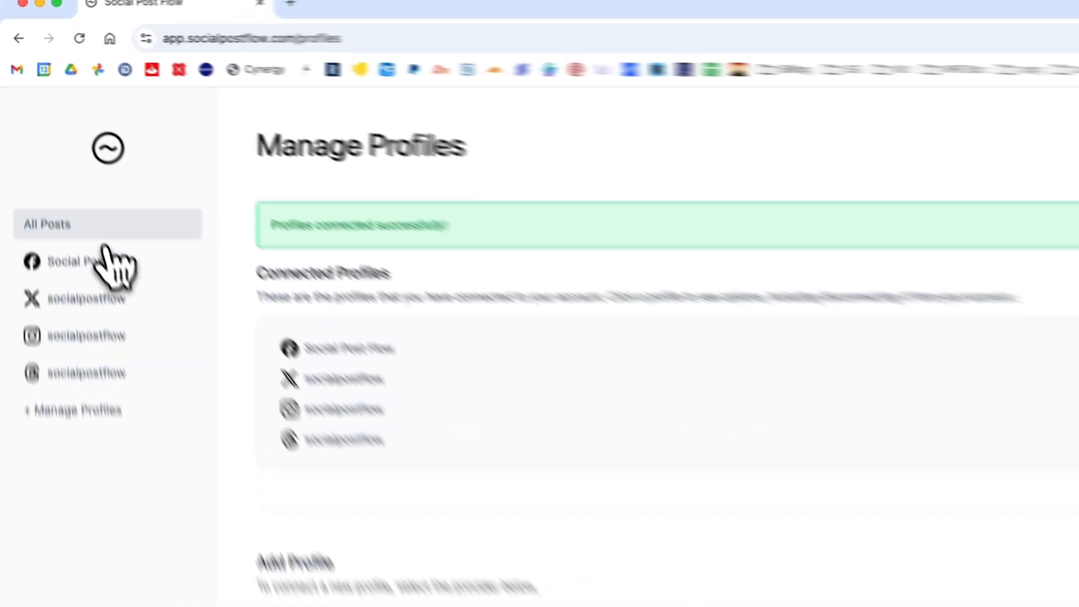
# Step: Start a new text post from All Posts and select the Facebook, Threads and X profiles for it
pyautogui.click(76, 292)
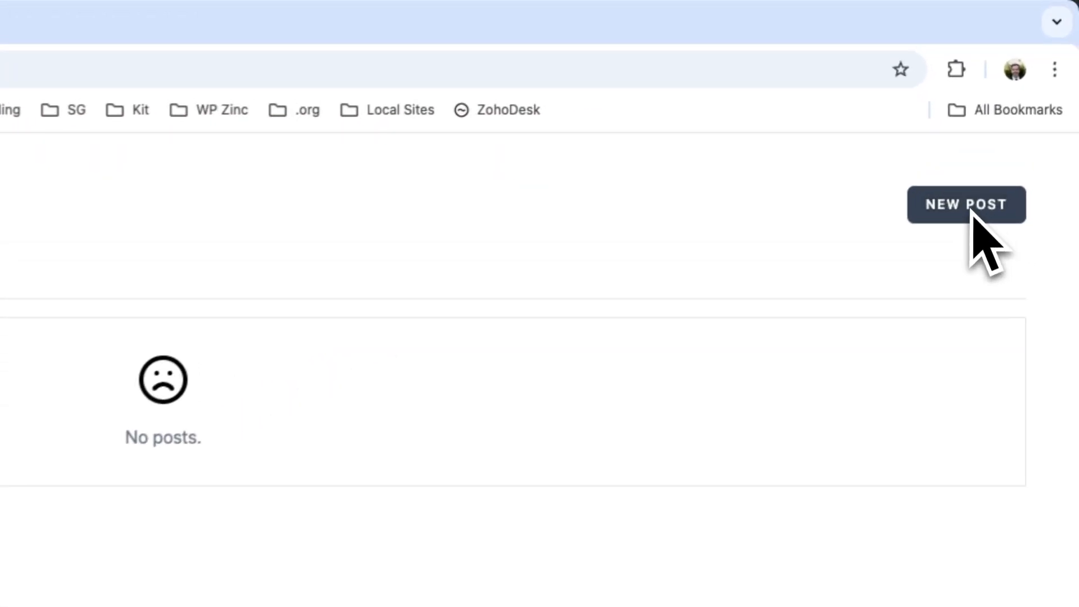
pyautogui.click(957, 210)
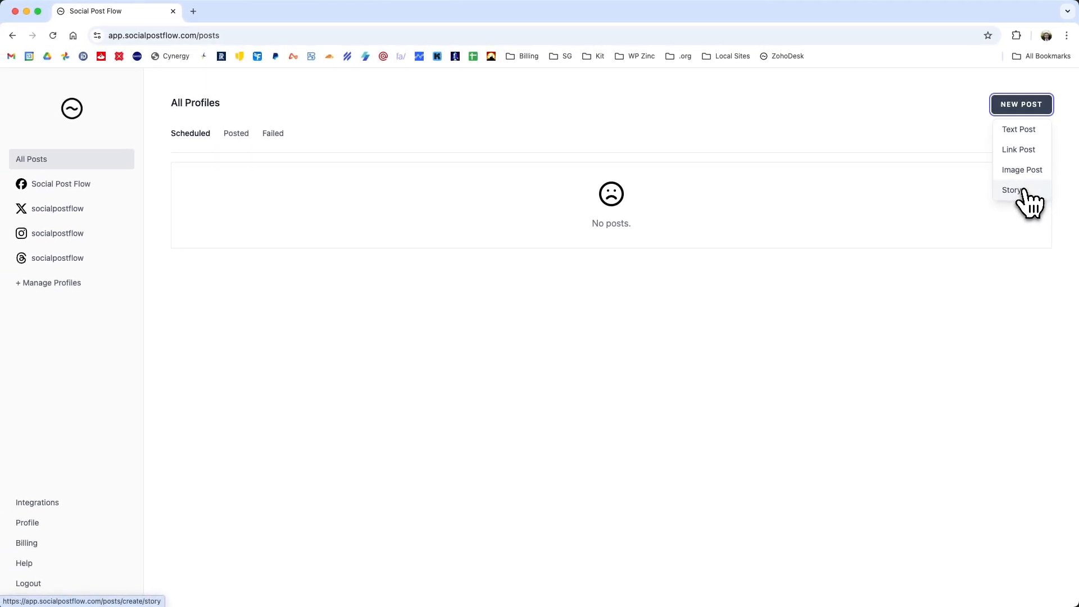
pyautogui.click(1020, 130)
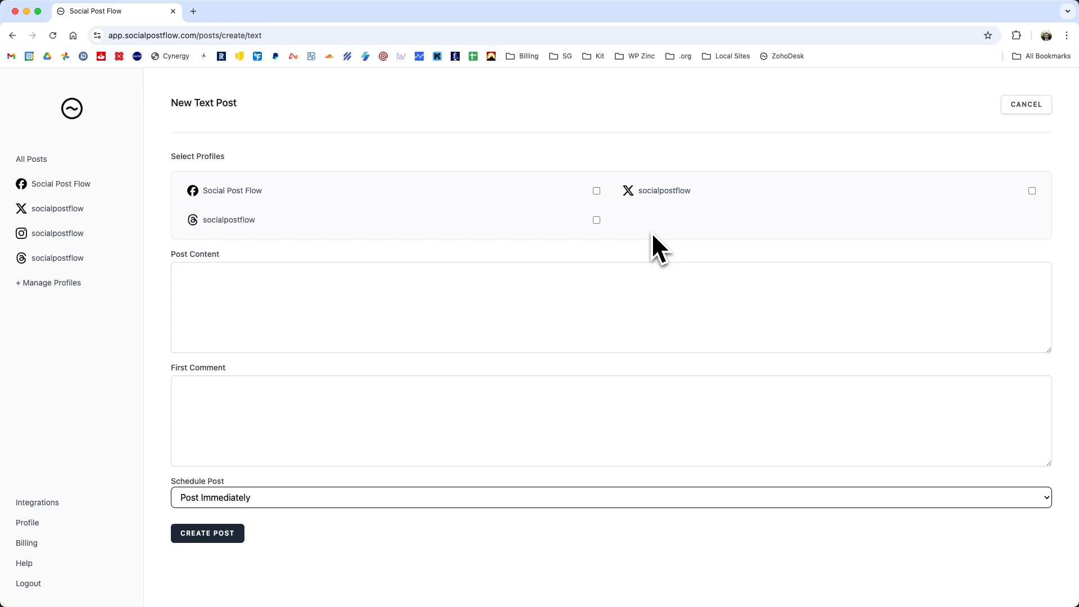
pyautogui.click(596, 191)
pyautogui.click(596, 220)
pyautogui.click(1032, 191)
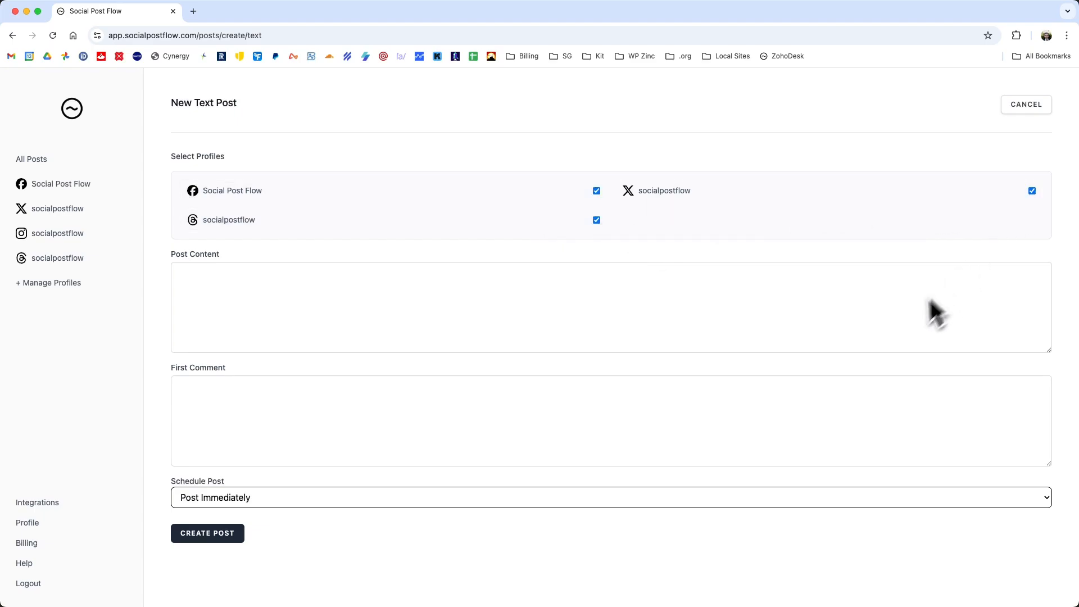
# Step: Enter "This is my first post from Social Post Flow!" as post content and "Here's my first comment" as first comment
pyautogui.click(914, 310)
pyautogui.write('This is my first post from Social Post Flow!')
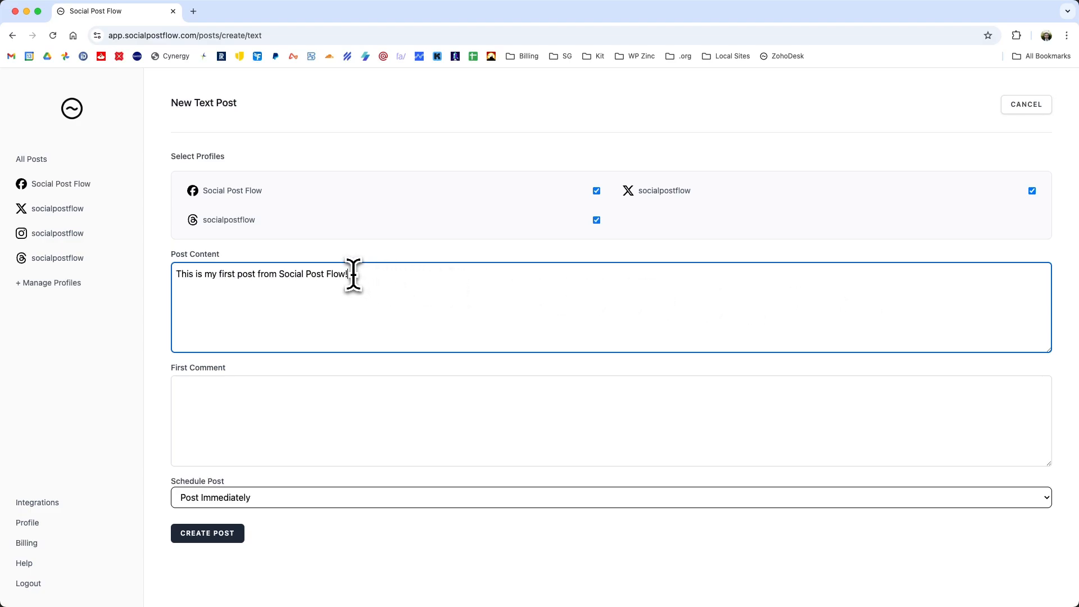
pyautogui.click(244, 396)
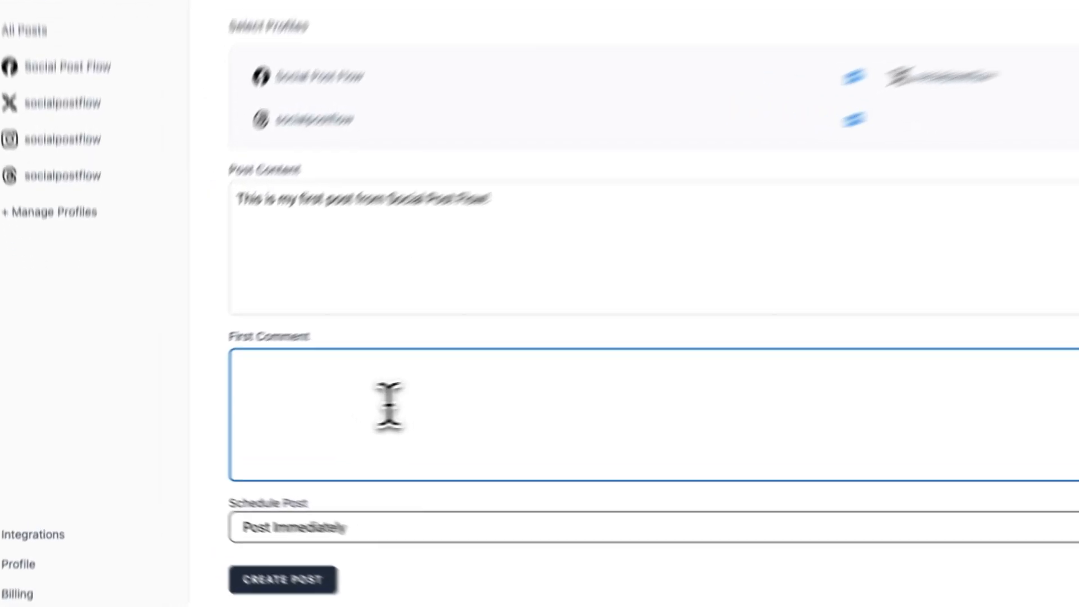
pyautogui.write("Here's my first com")
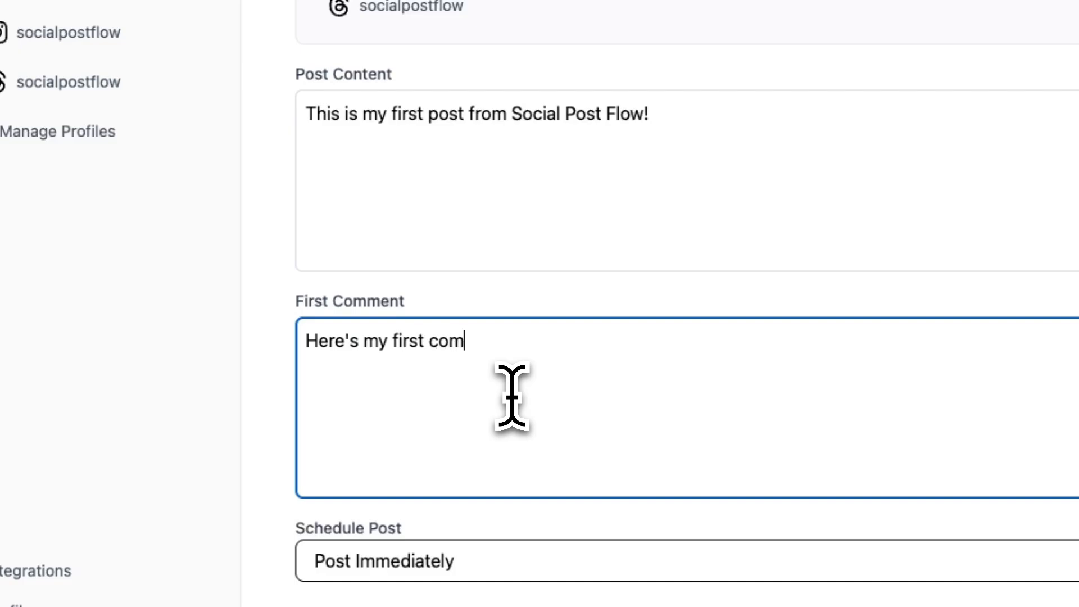
pyautogui.write('ment')
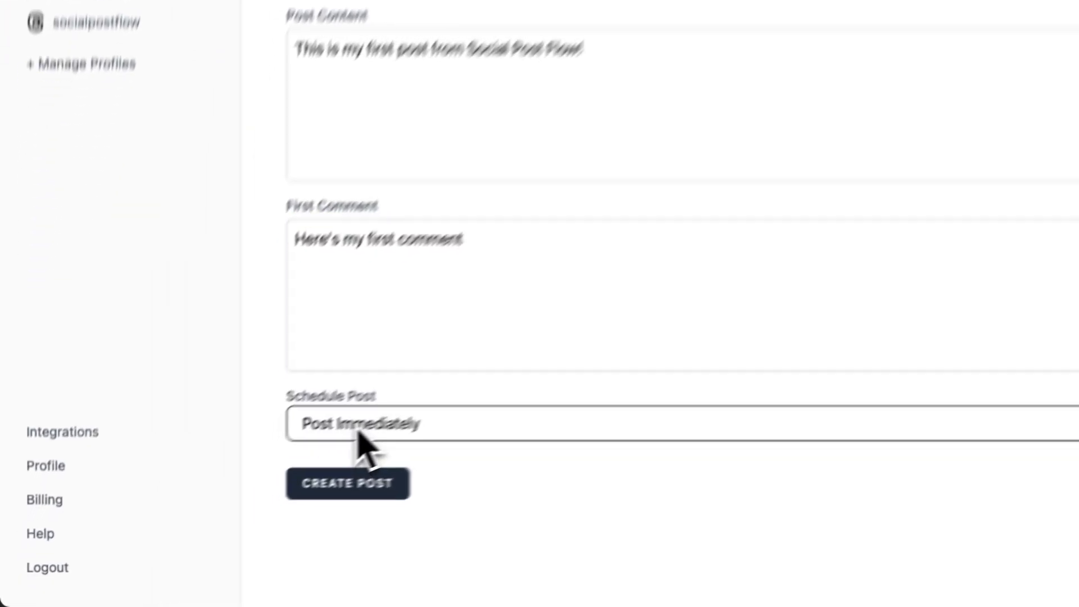
# Step: Set the post's scheduling to Schedule Date and Time and open the calendar for choosing the date
pyautogui.click(358, 433)
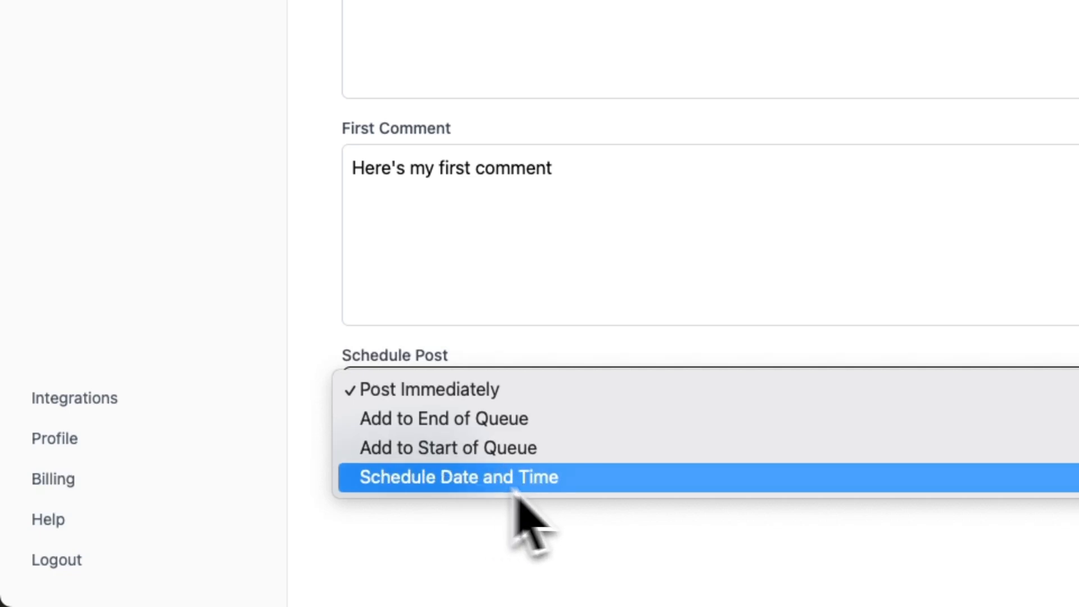
pyautogui.click(477, 484)
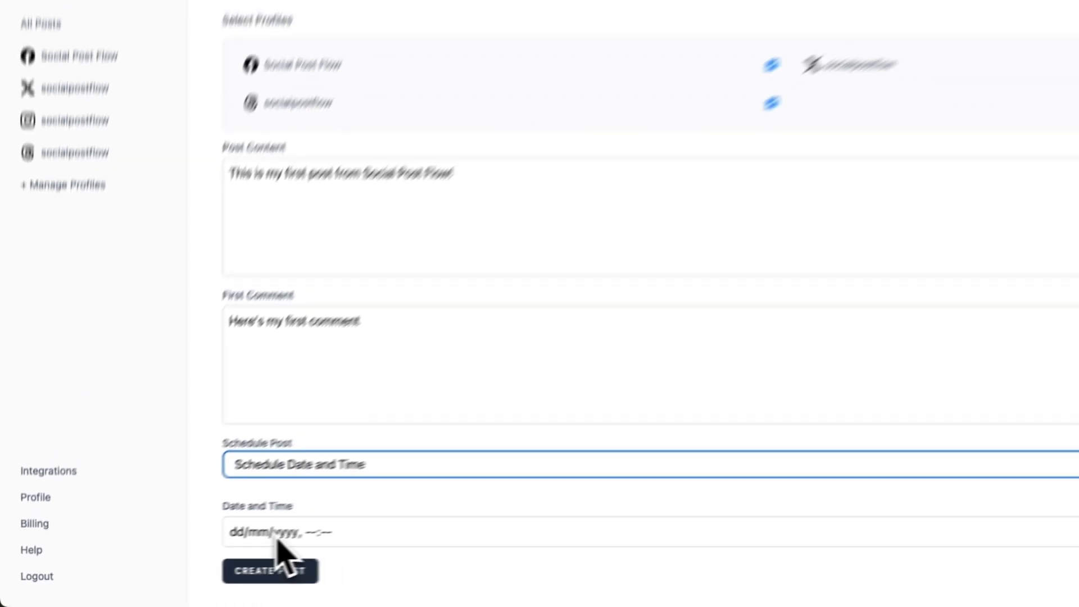
pyautogui.click(1036, 549)
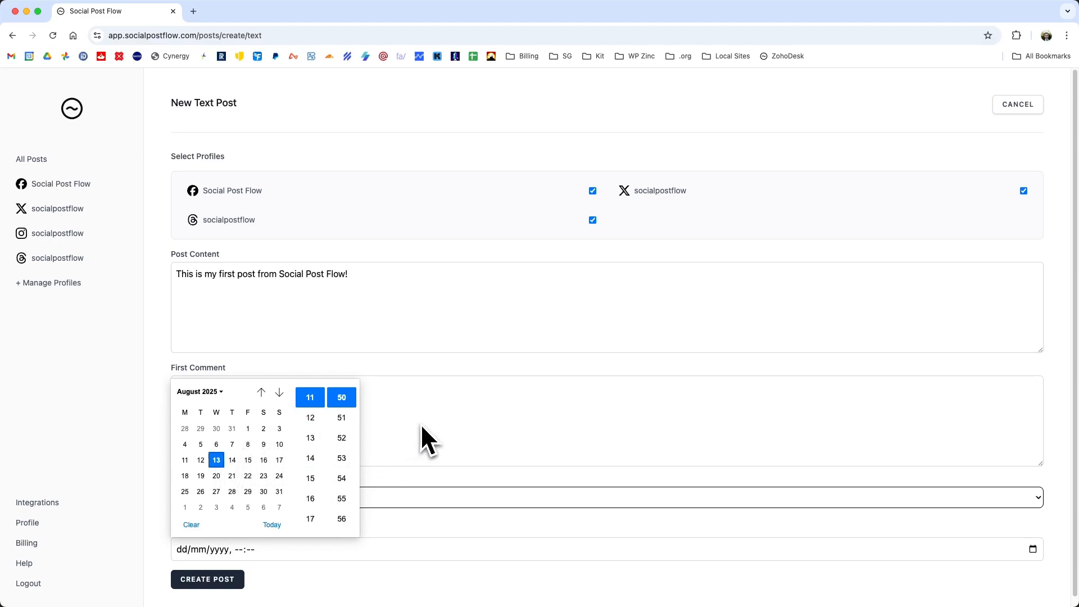
# Step: Set the post's scheduling to Post Immediately and create the post
pyautogui.click(242, 498)
pyautogui.click(220, 459)
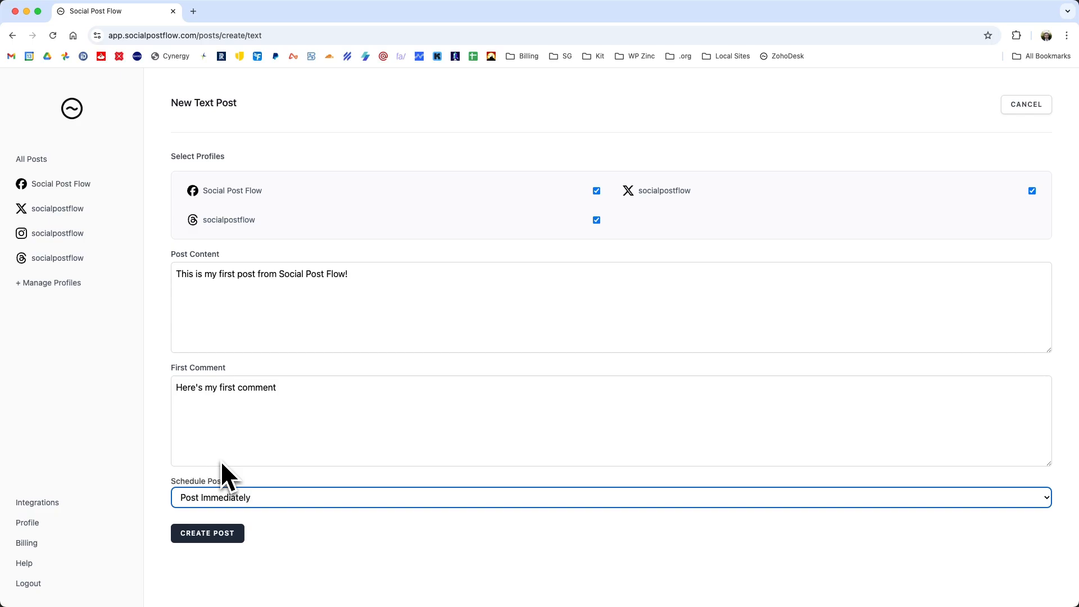
pyautogui.click(205, 537)
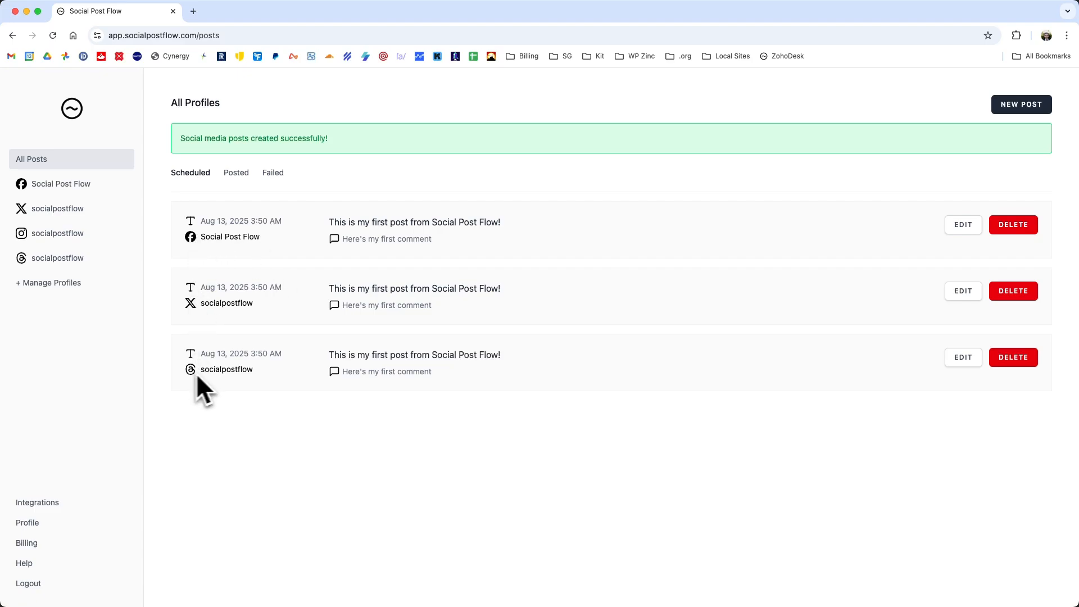
# Step: Review the first post in the scheduled list and in the posted lists for the Facebook profile and all profiles
pyautogui.moveTo(342, 223); pyautogui.dragTo(464, 223)
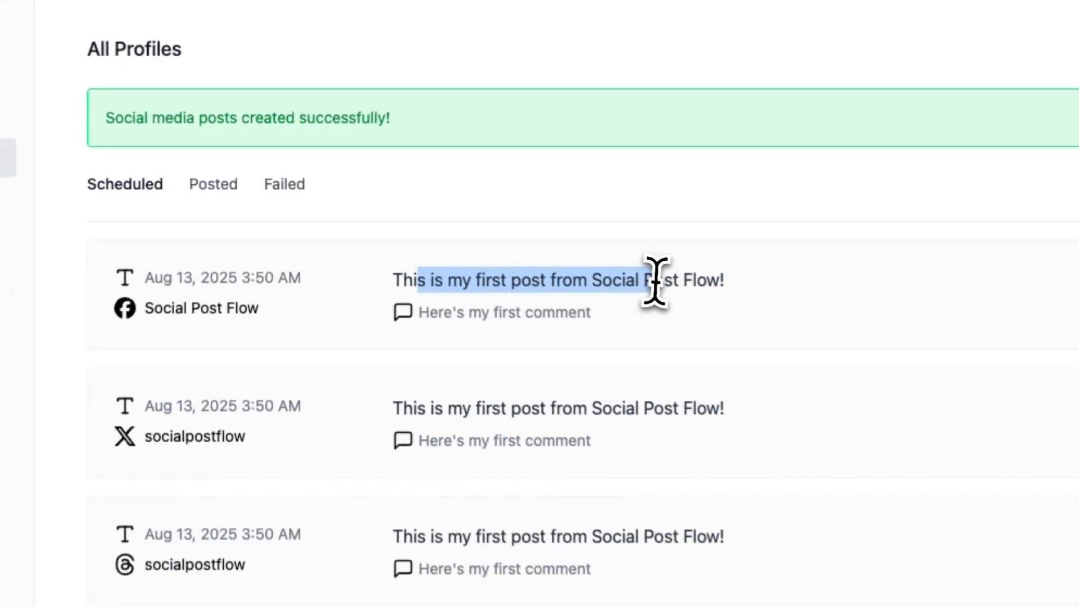
pyautogui.click(654, 281)
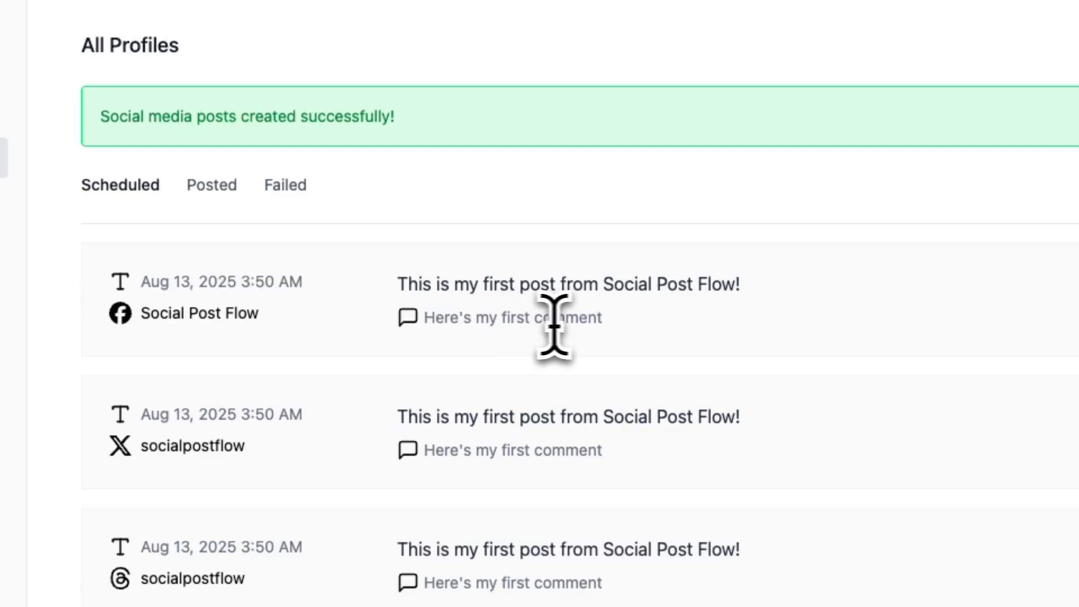
pyautogui.click(62, 184)
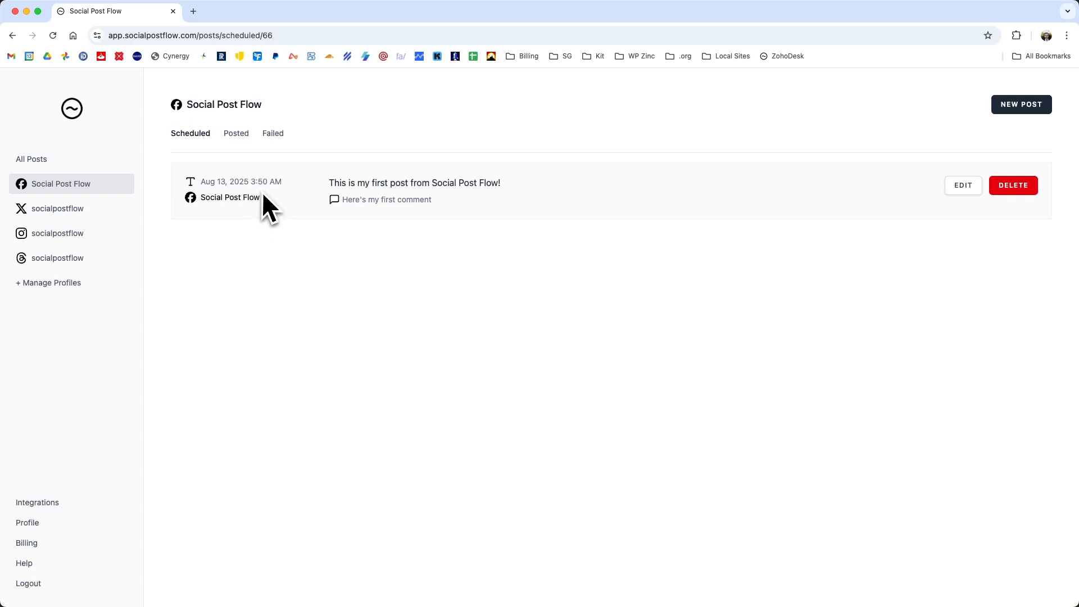
pyautogui.click(238, 136)
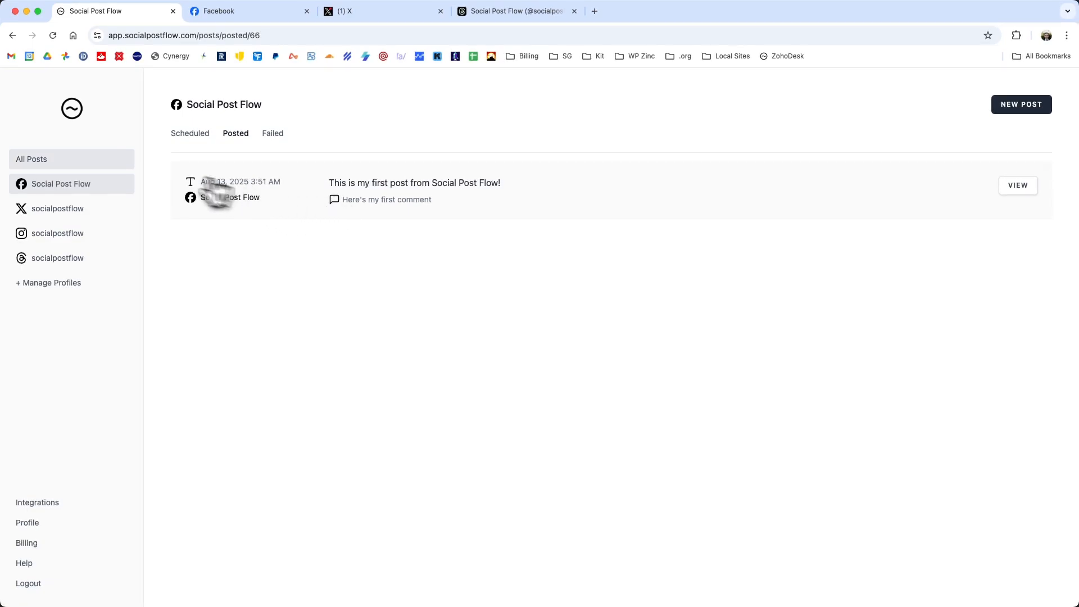
pyautogui.click(67, 162)
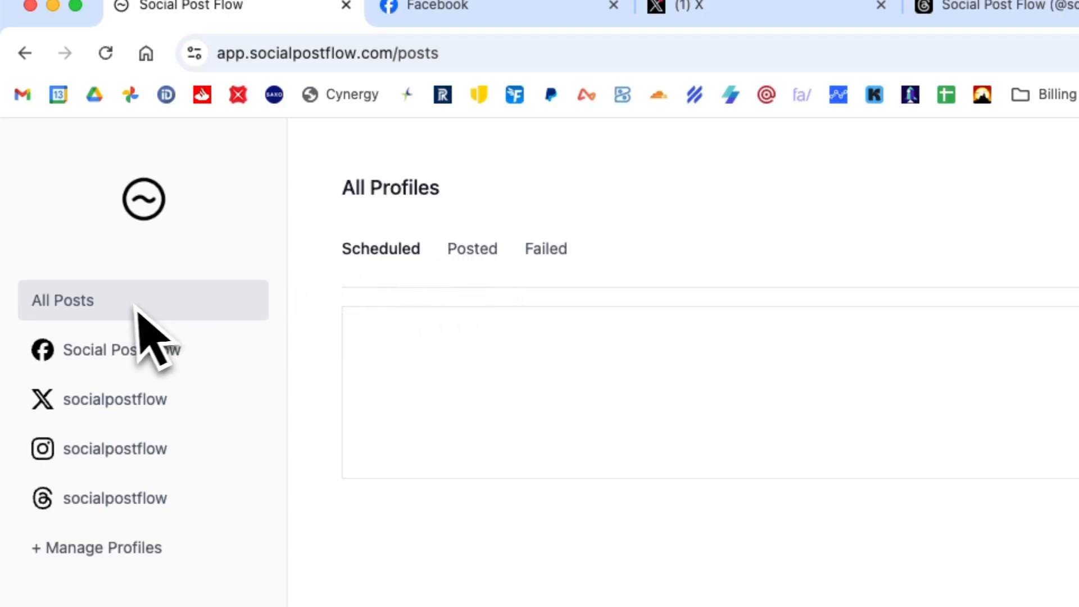
pyautogui.click(473, 254)
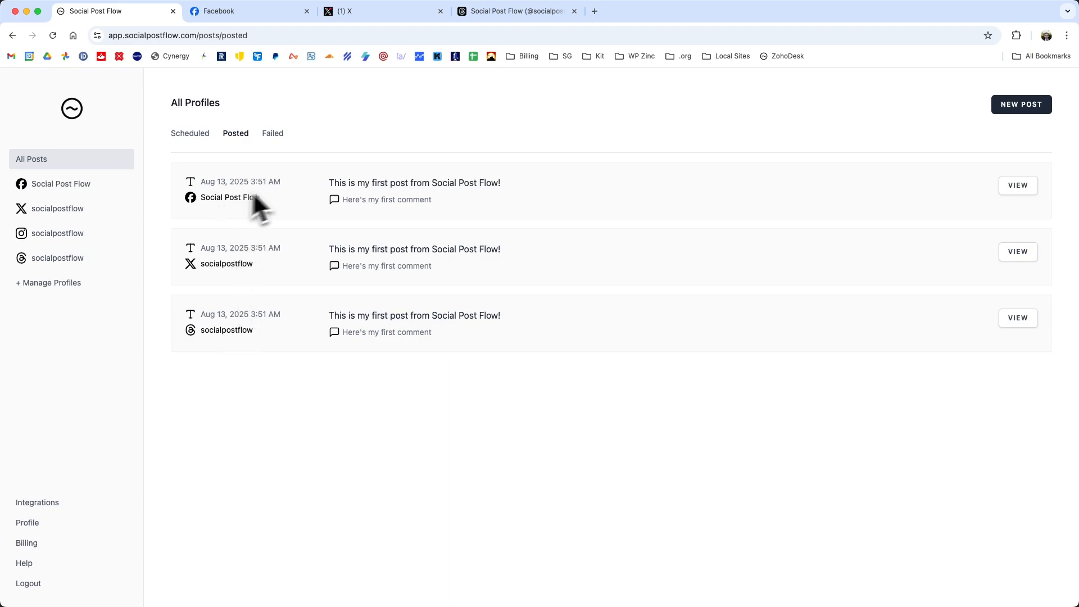
# Step: Check the published post and its first comment on the Facebook, X and Threads pages
pyautogui.hotkey('ctrl', 'Tab')
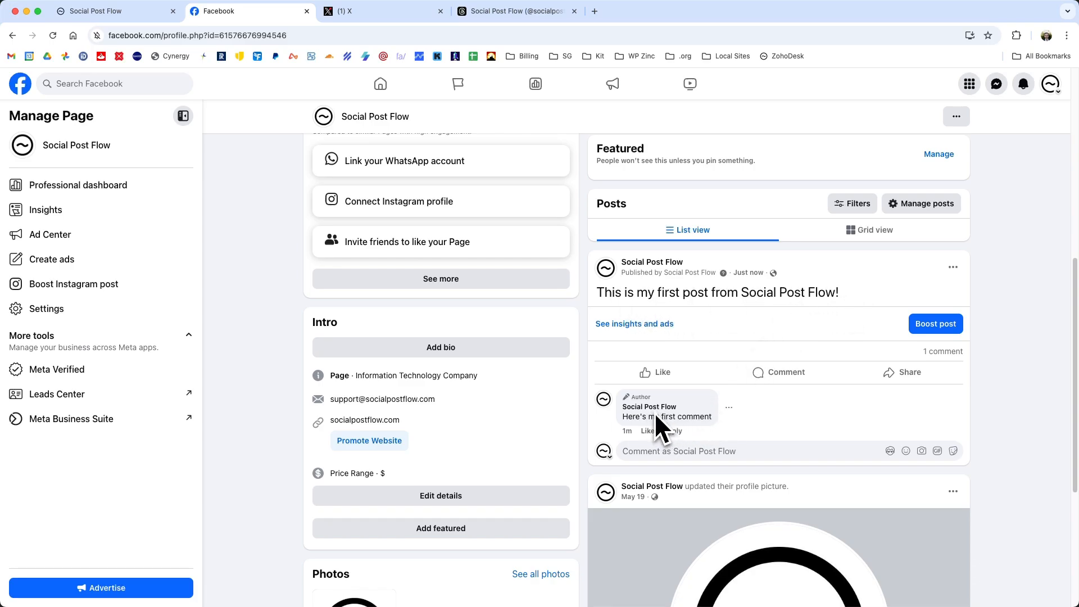
pyautogui.moveTo(659, 406)
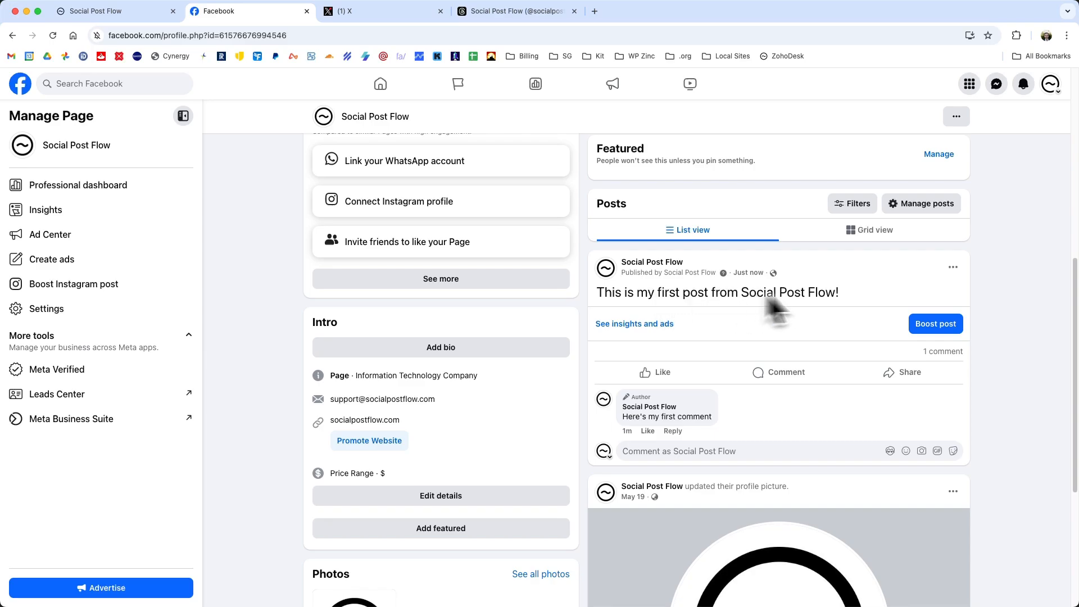
pyautogui.hotkey('ctrl', 'Tab')
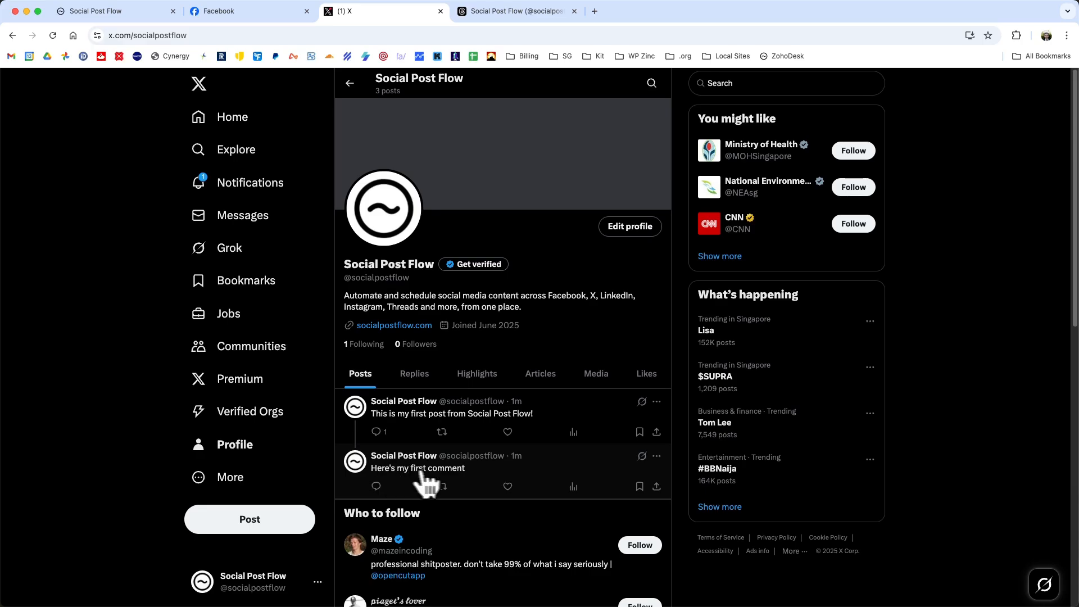
pyautogui.click(543, 12)
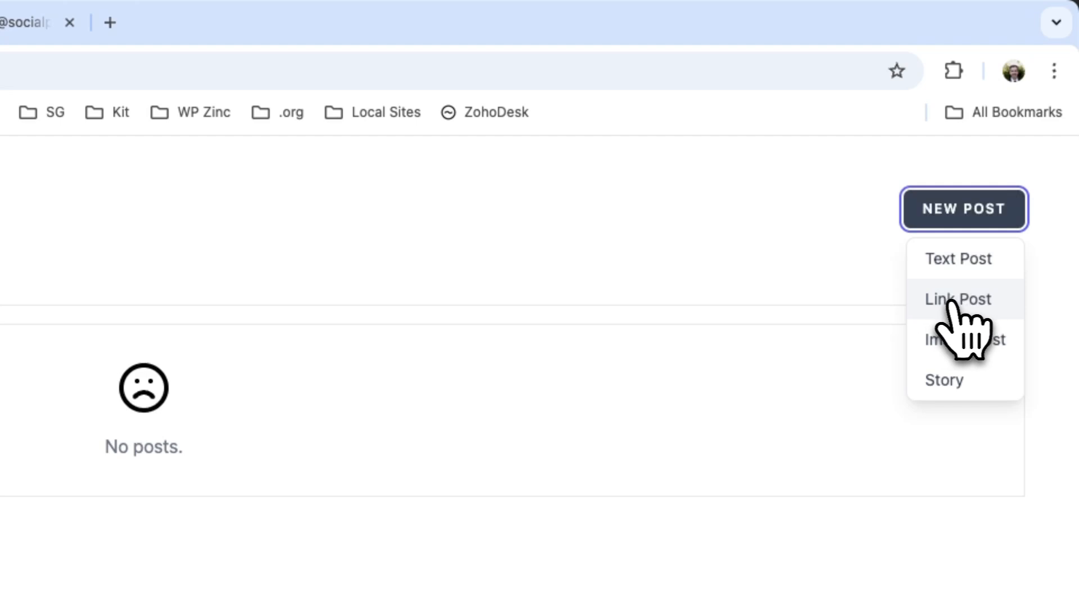
# Step: Start a new link post and select the Facebook, X and Threads profiles for it
pyautogui.click(957, 302)
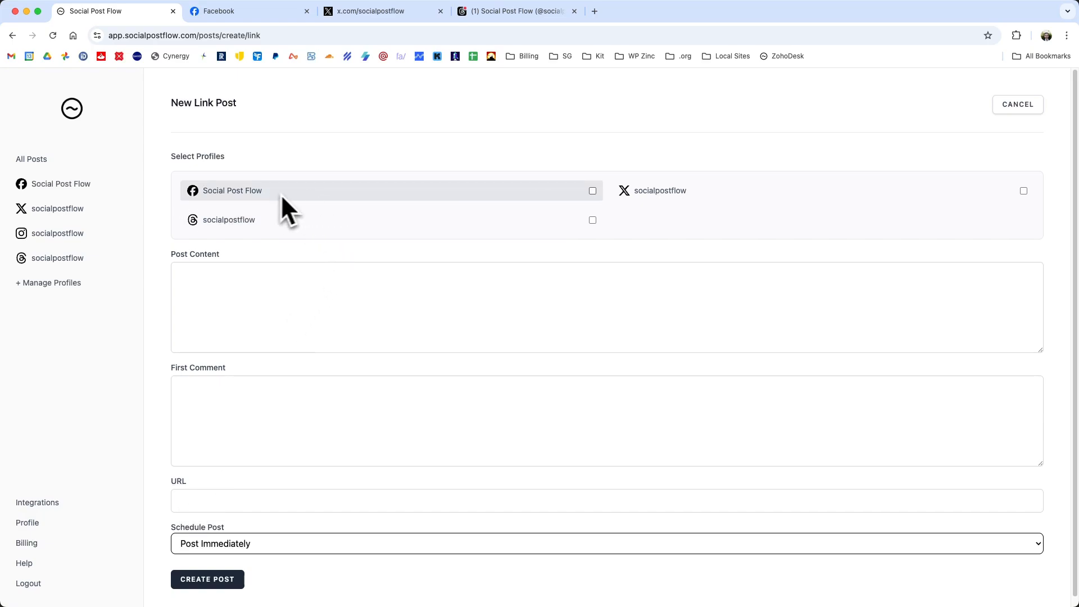
pyautogui.click(658, 193)
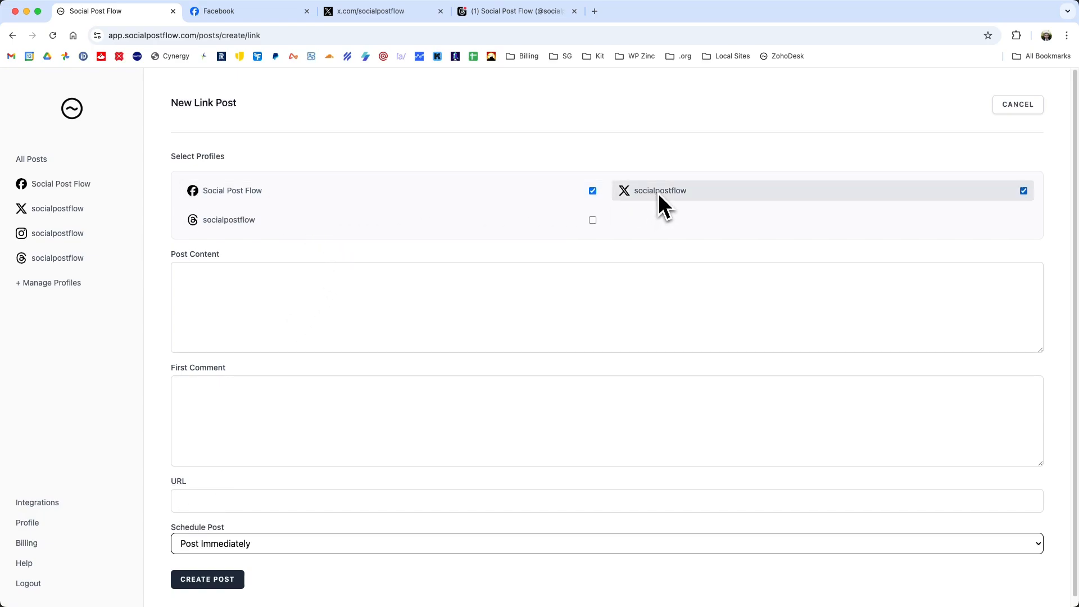
pyautogui.click(419, 220)
pyautogui.click(388, 297)
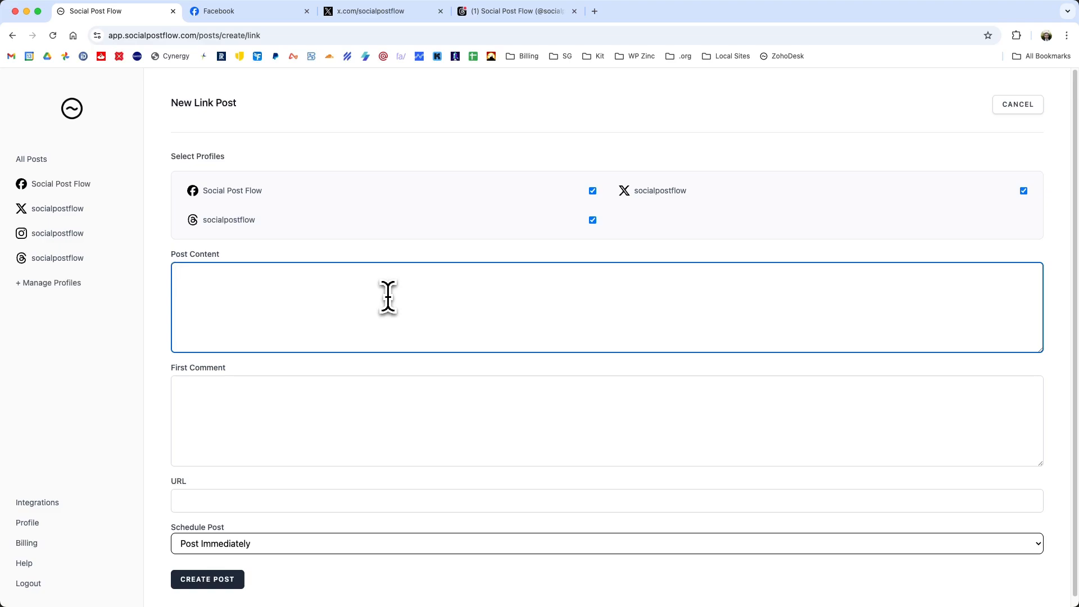
pyautogui.write('Check out the Social Post Flow web site!')
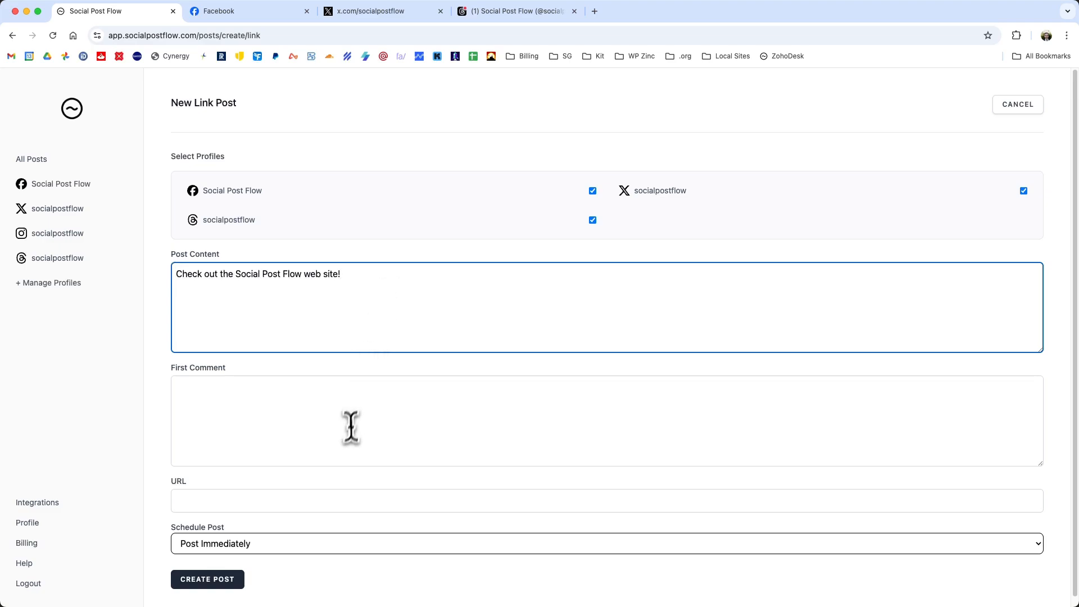
pyautogui.click(349, 427)
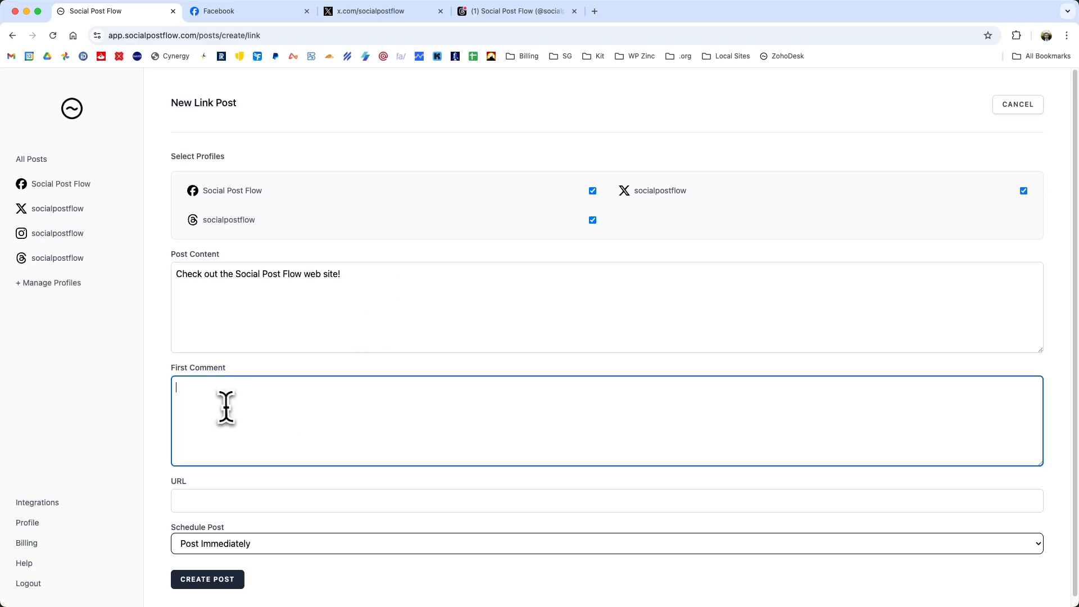
pyautogui.write('Also see our Docs: https://www.socialpostflow.com/documentation')
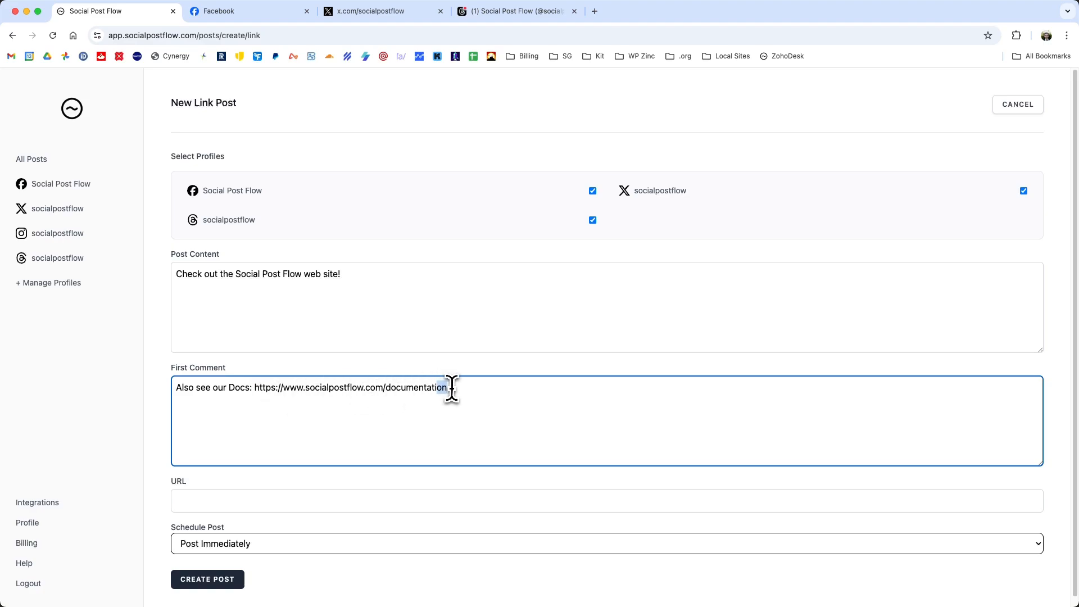
pyautogui.moveTo(450, 387); pyautogui.dragTo(255, 387)
pyautogui.press('super+c')
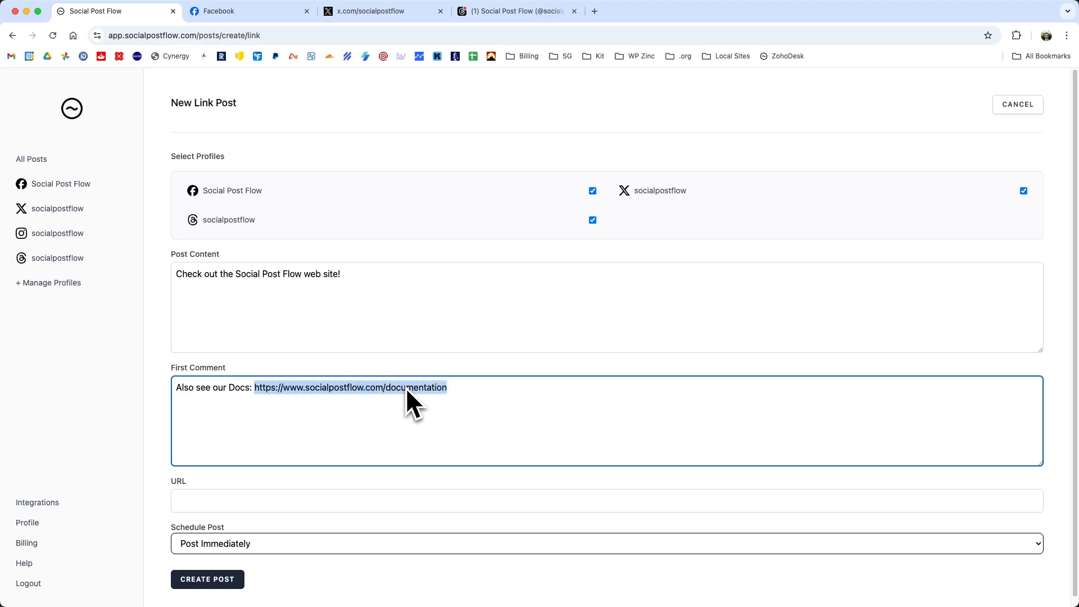
pyautogui.click(241, 495)
pyautogui.press('super+v')
pyautogui.hotkey('alt', 'BackSpace')
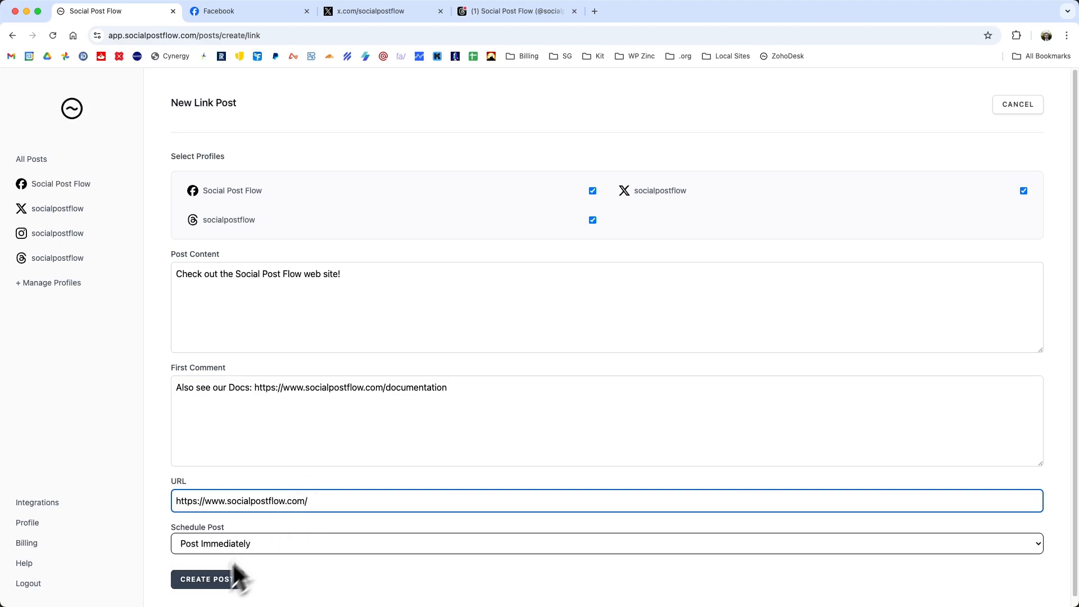
pyautogui.click(213, 585)
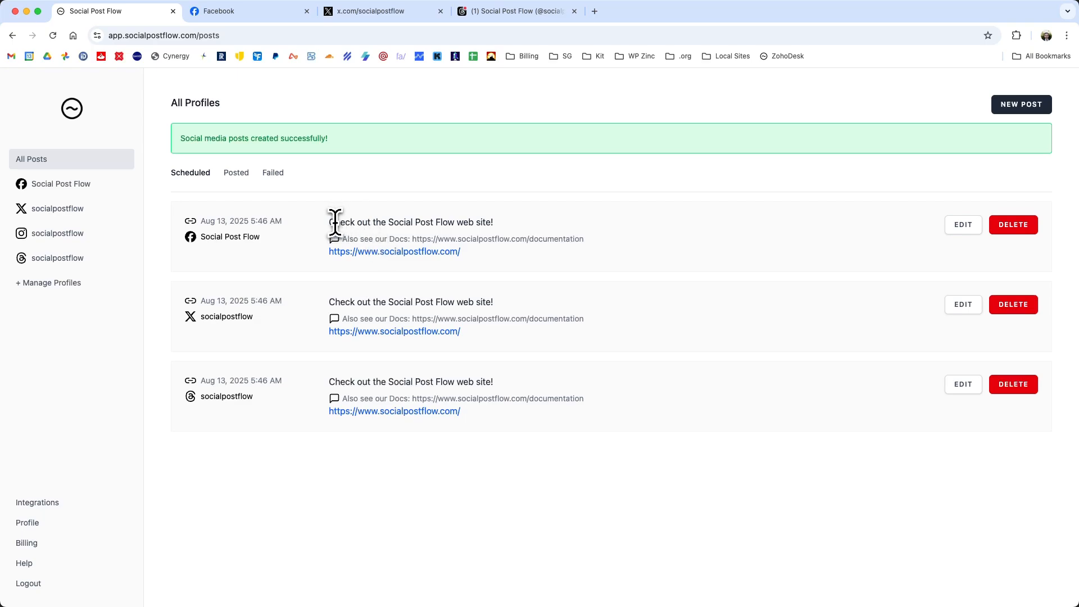
# Step: Review the content, first comment and link of the scheduled Facebook link post
pyautogui.moveTo(335, 221); pyautogui.dragTo(482, 219)
pyautogui.click(478, 221)
pyautogui.moveTo(361, 240); pyautogui.dragTo(557, 236)
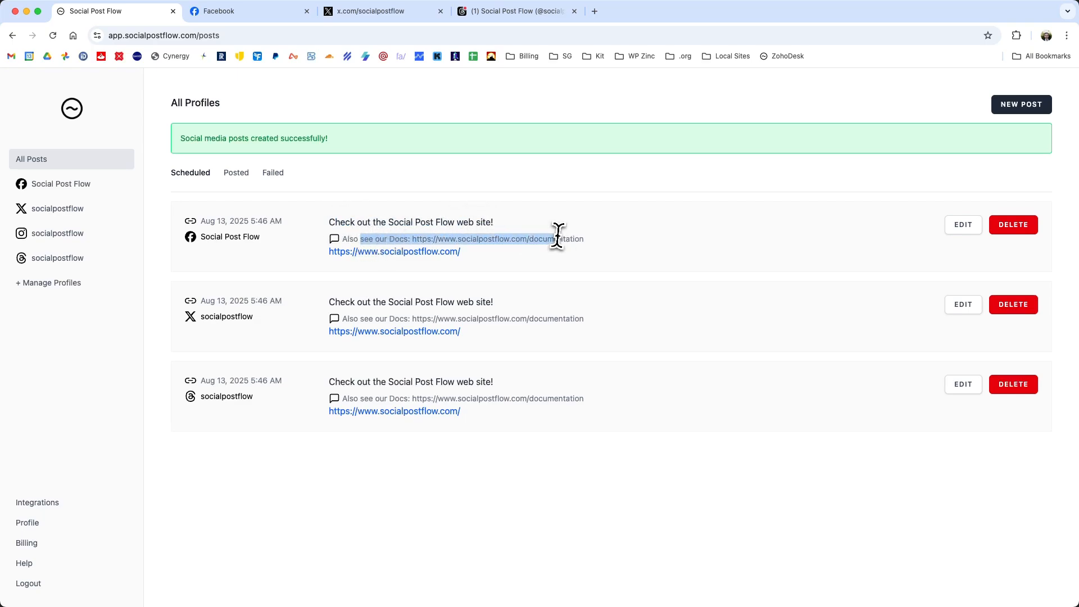
pyautogui.click(548, 240)
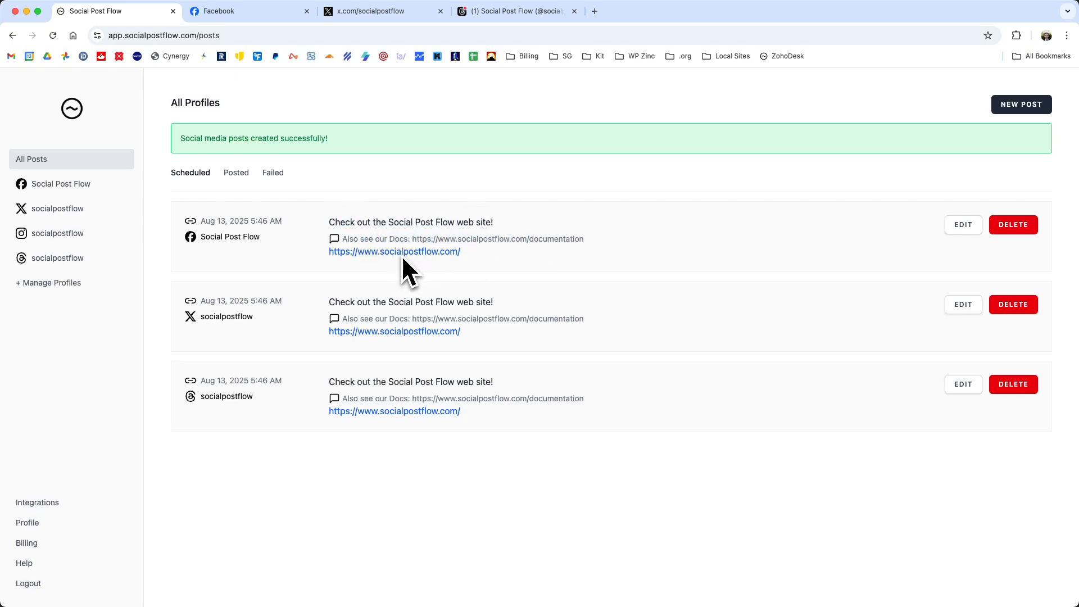
pyautogui.moveTo(337, 225); pyautogui.dragTo(406, 221)
pyautogui.click(406, 221)
# Step: Check the published link post on the Facebook page and open it to view its first comment
pyautogui.hotkey('ctrl', 'Tab')
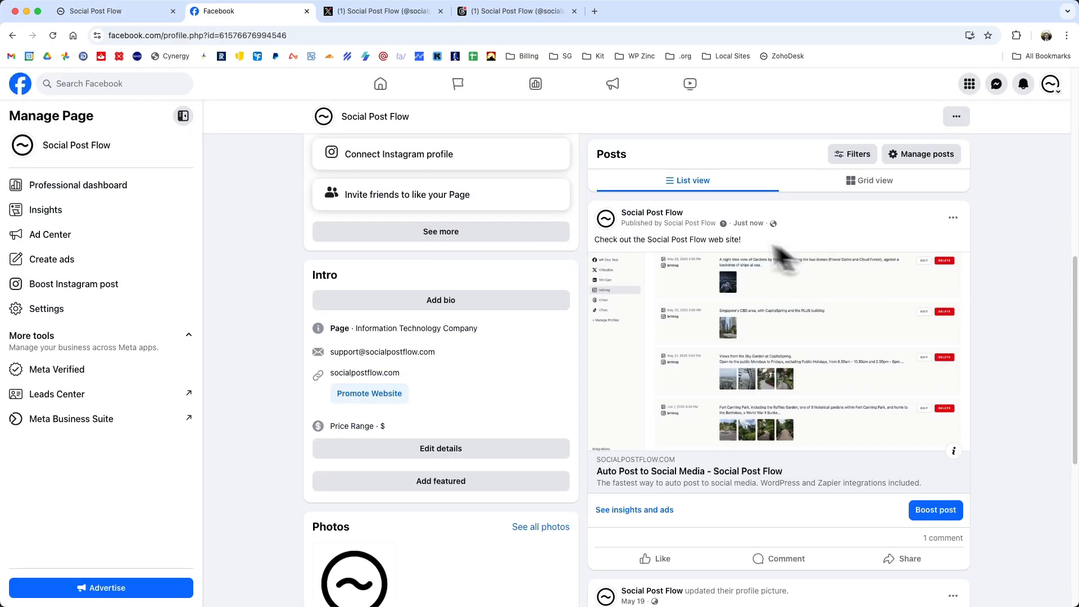
pyautogui.moveTo(672, 223)
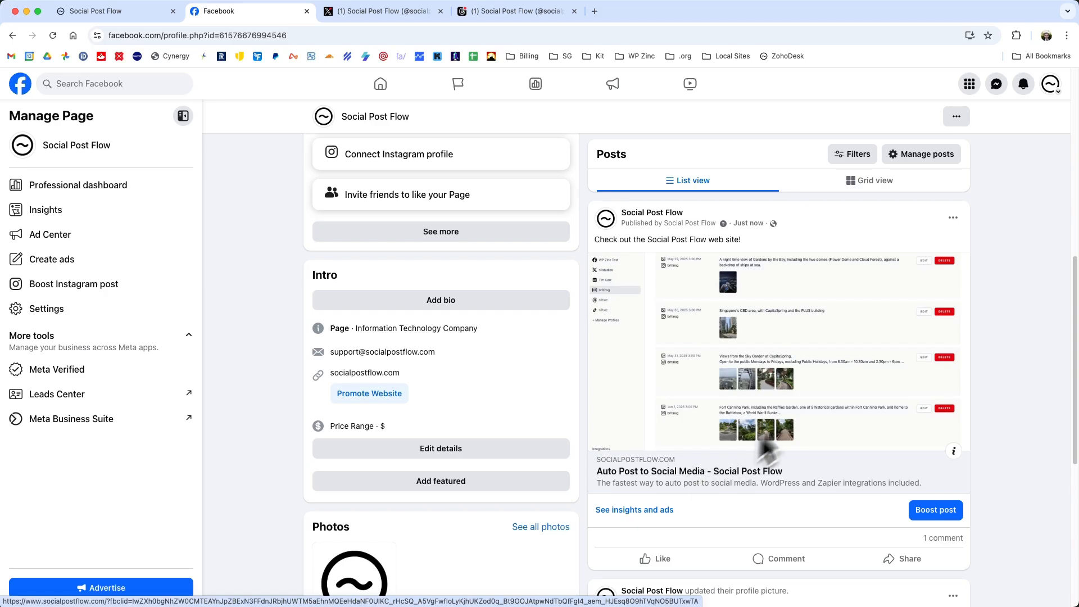
pyautogui.click(952, 540)
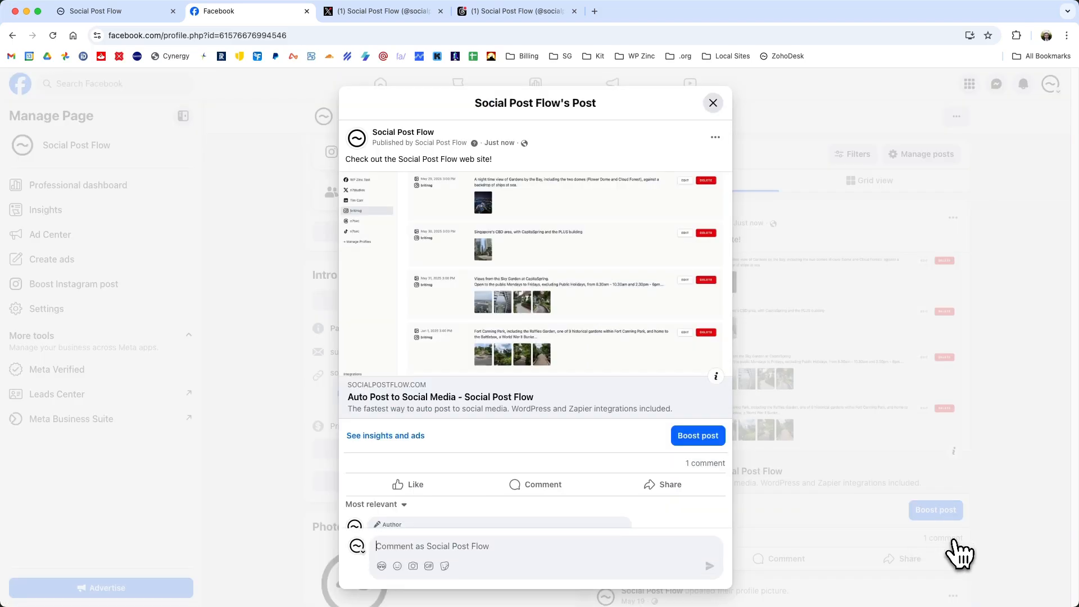
pyautogui.scroll(-3, 539, 429)
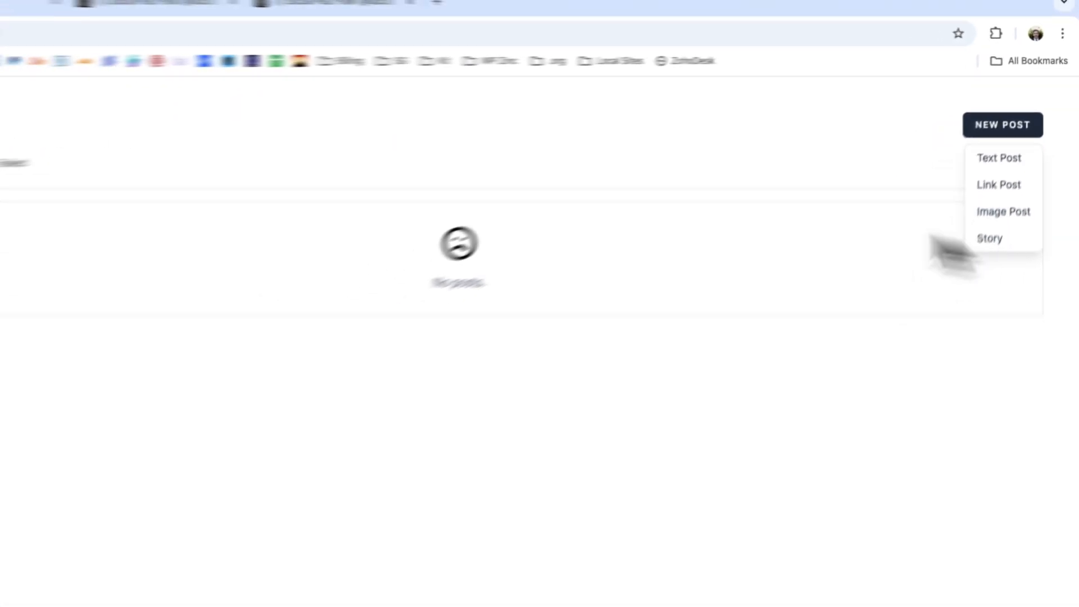
# Step: Start a new image post and select the Facebook, X, Threads and Instagram profiles for it
pyautogui.click(1001, 211)
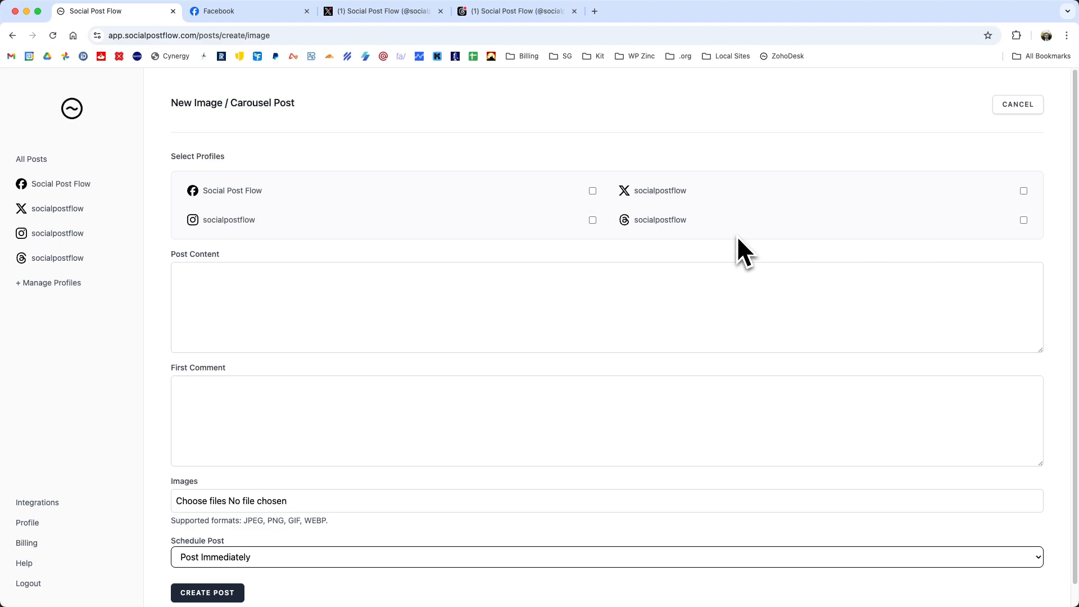
pyautogui.click(508, 191)
pyautogui.click(637, 194)
pyautogui.click(644, 221)
pyautogui.click(537, 225)
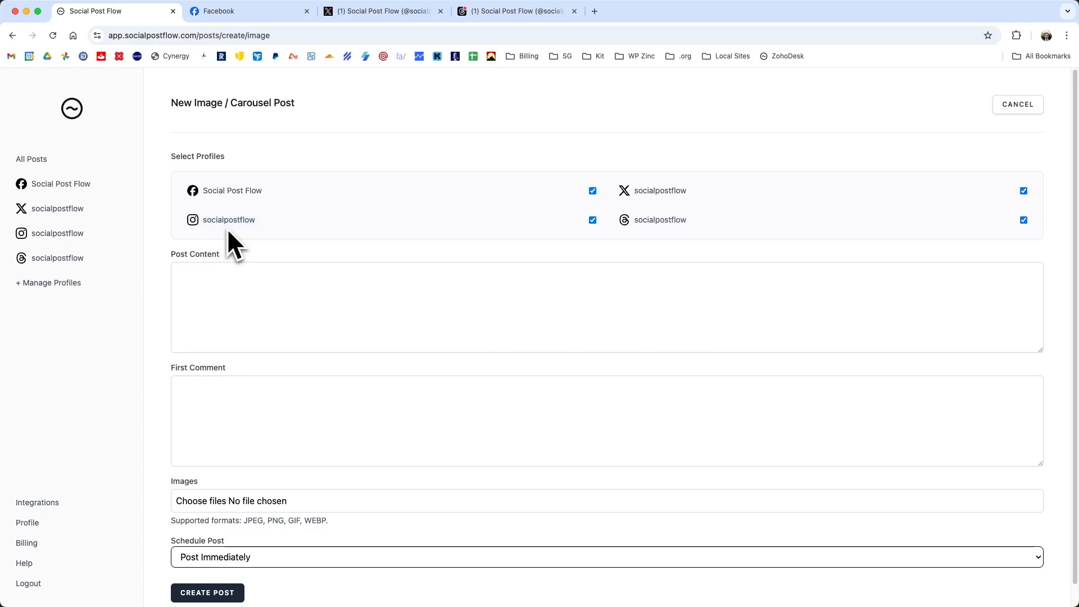
# Step: Enter "Check out Singapore!" as the image post's content and leave the first comment empty
pyautogui.click(289, 291)
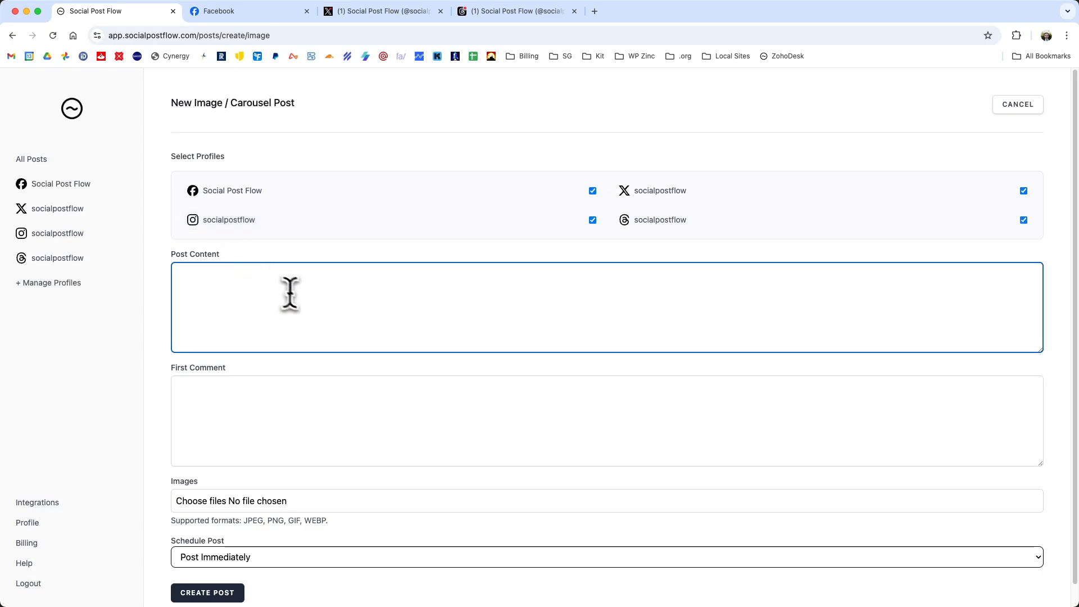
pyautogui.write('Check out Singapore!')
pyautogui.click(219, 409)
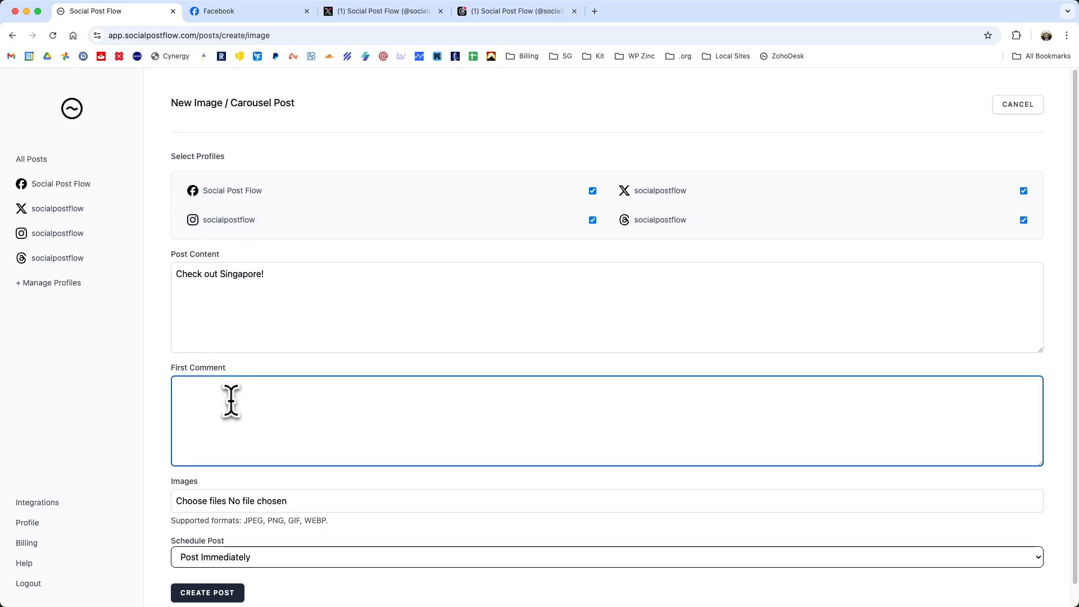
# Step: Attach the images 1.jpeg and 2.jpg from the Desktop folder and create the image post
pyautogui.click(196, 500)
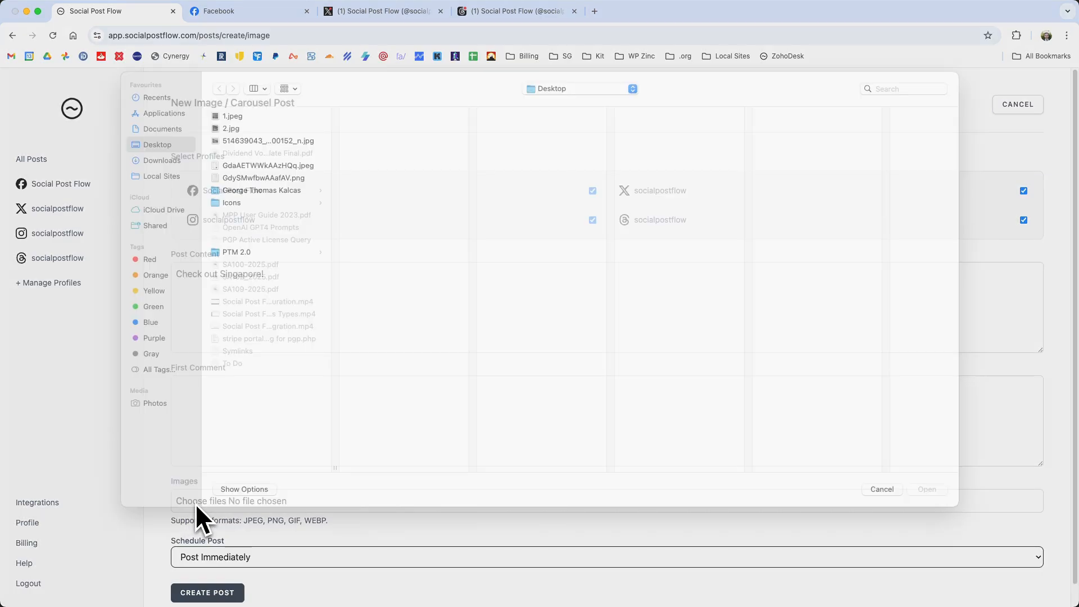
pyautogui.click(236, 133)
pyautogui.keyDown('shift'); pyautogui.click(235, 143); pyautogui.keyUp('shift')
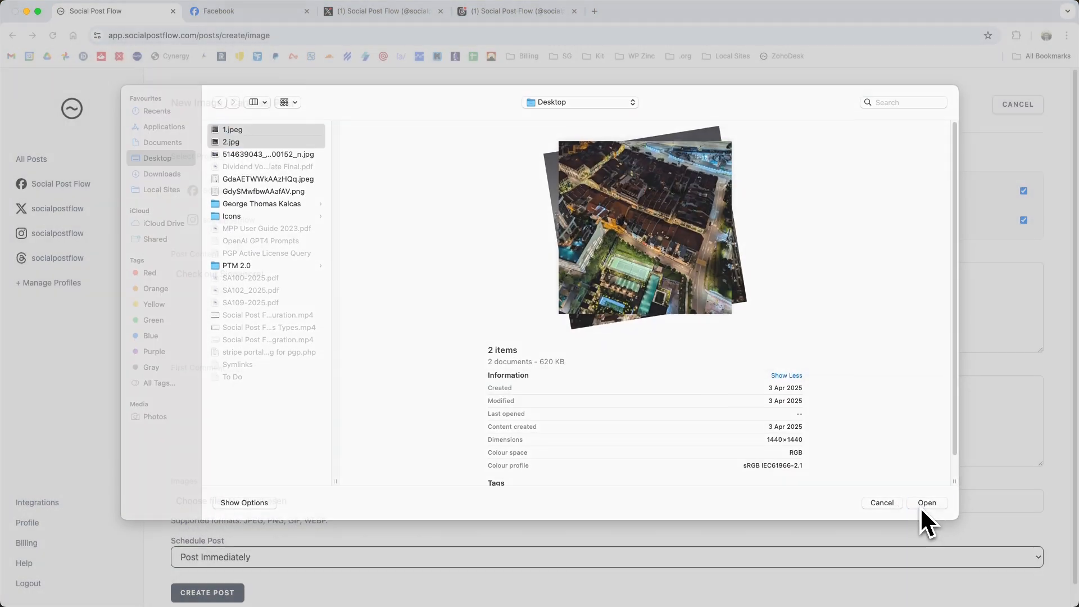
pyautogui.click(921, 506)
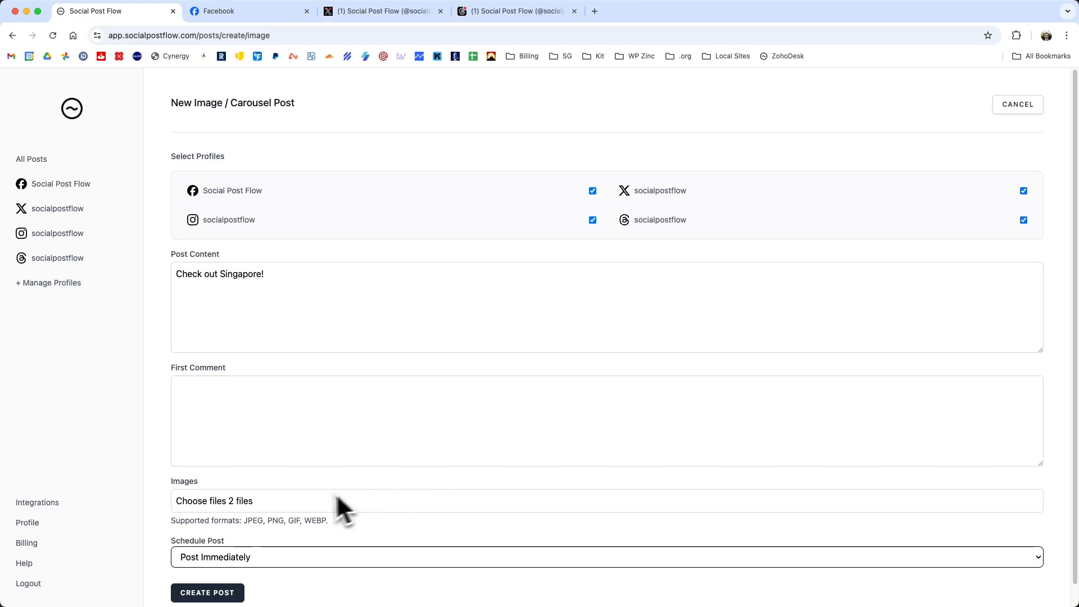
pyautogui.click(213, 592)
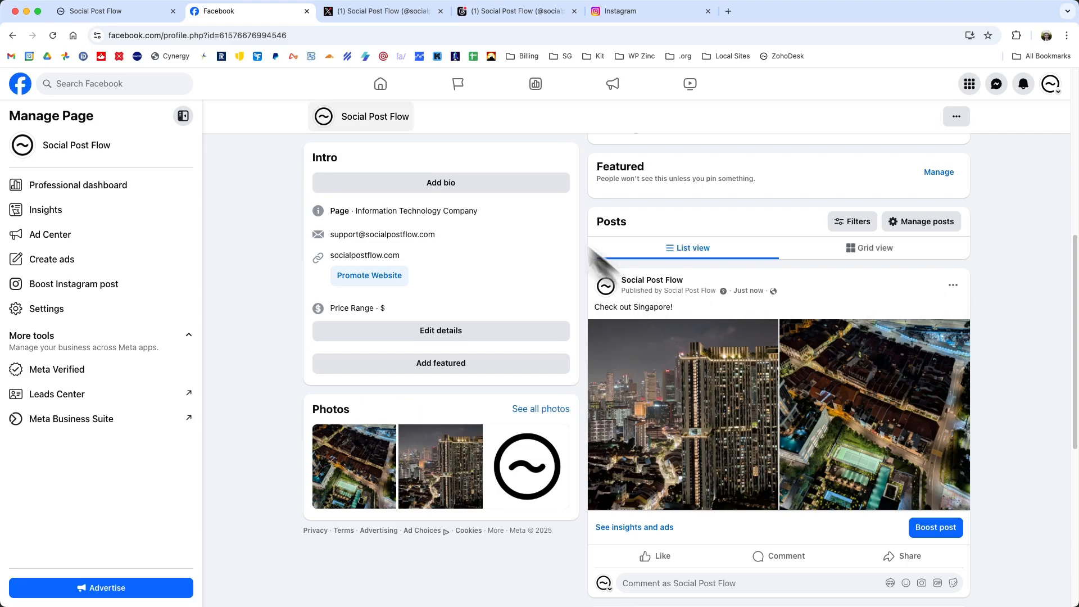
# Step: View both photos of the published Singapore post on the Facebook page
pyautogui.click(693, 407)
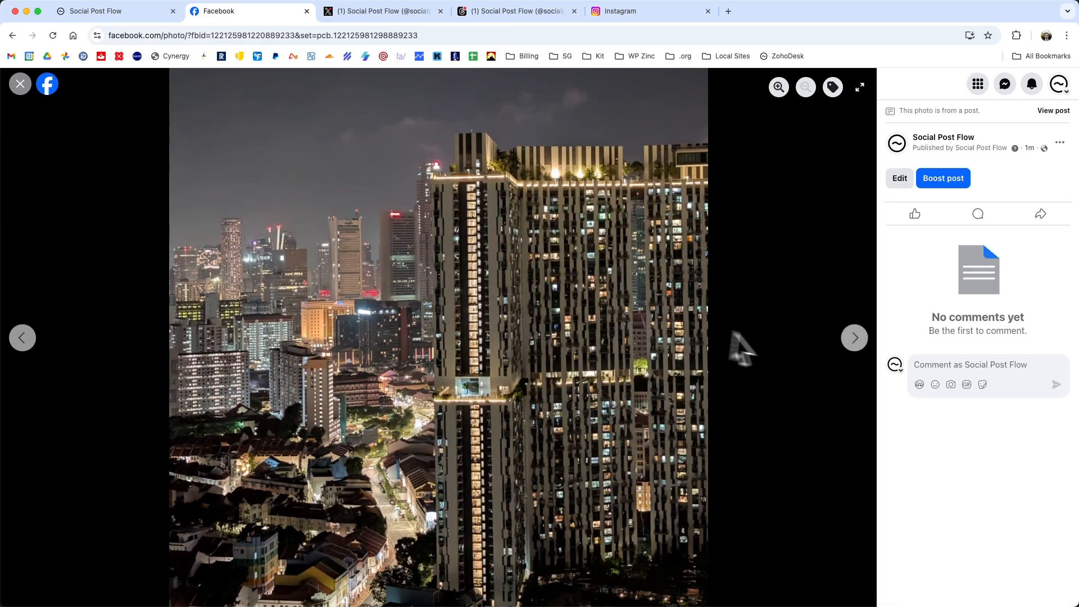
pyautogui.click(857, 339)
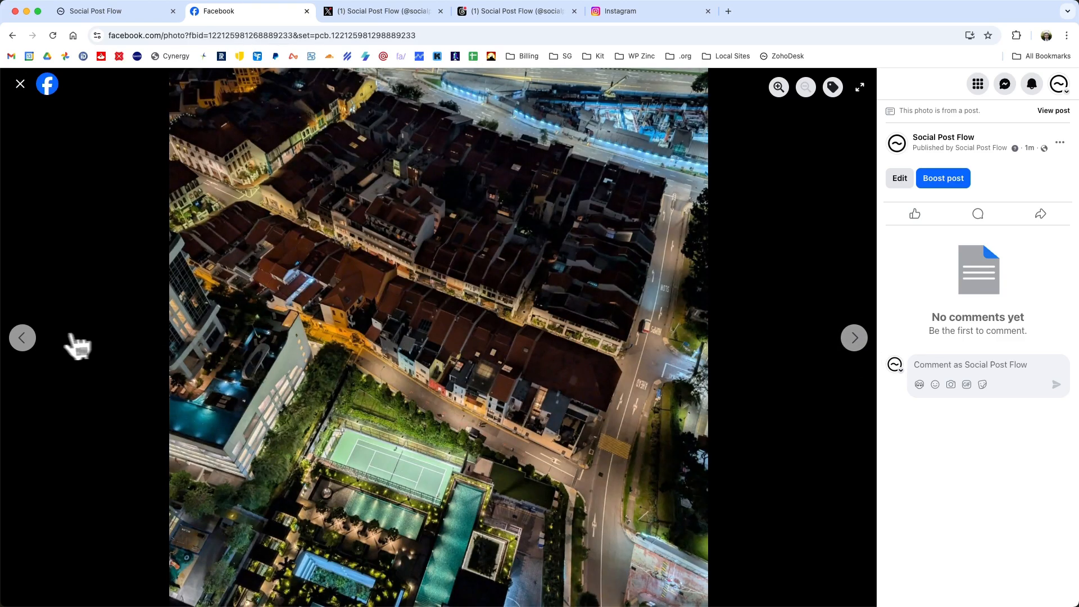
# Step: View both photos of the published Singapore post on the X profile and close the photo viewer
pyautogui.click(25, 340)
pyautogui.hotkey('ctrl', 'Tab')
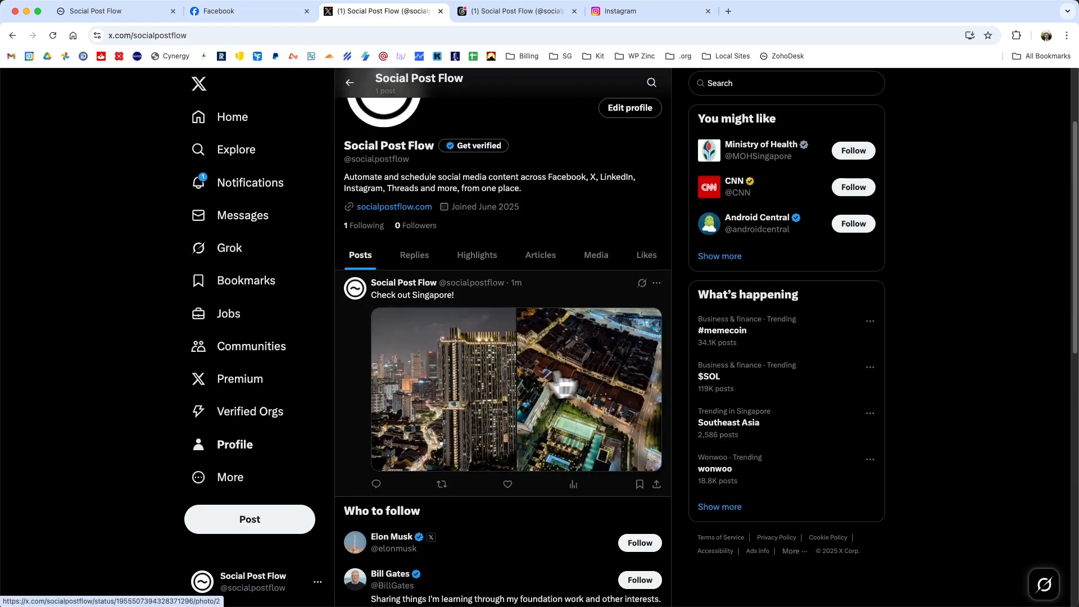
pyautogui.click(447, 401)
pyautogui.click(865, 324)
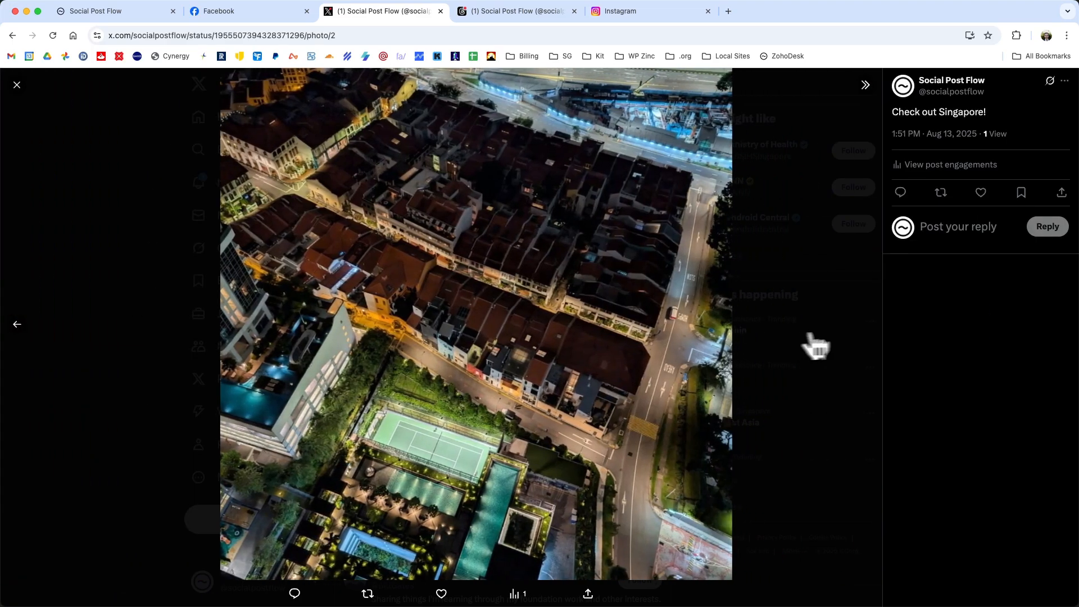
pyautogui.click(17, 85)
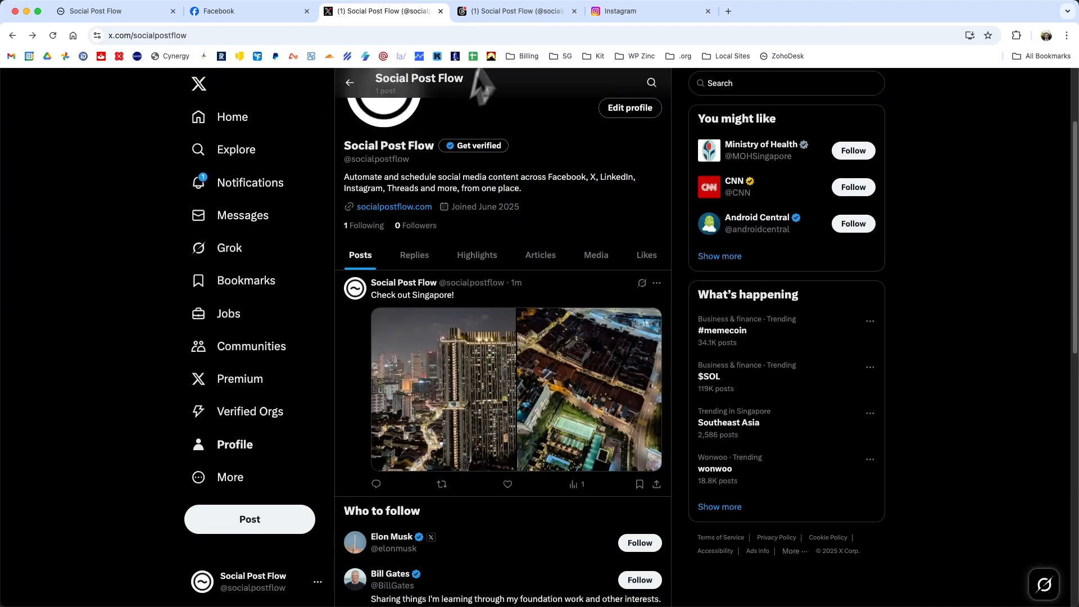
# Step: View both photos of the published Singapore post on the Threads profile and close the viewer
pyautogui.click(506, 11)
pyautogui.click(477, 503)
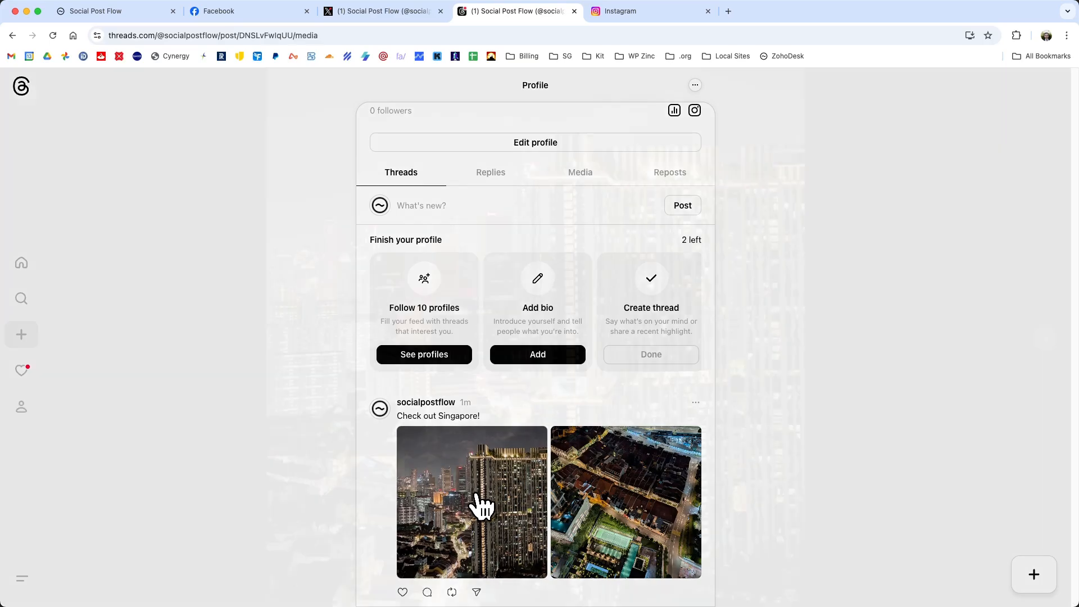
pyautogui.click(1043, 338)
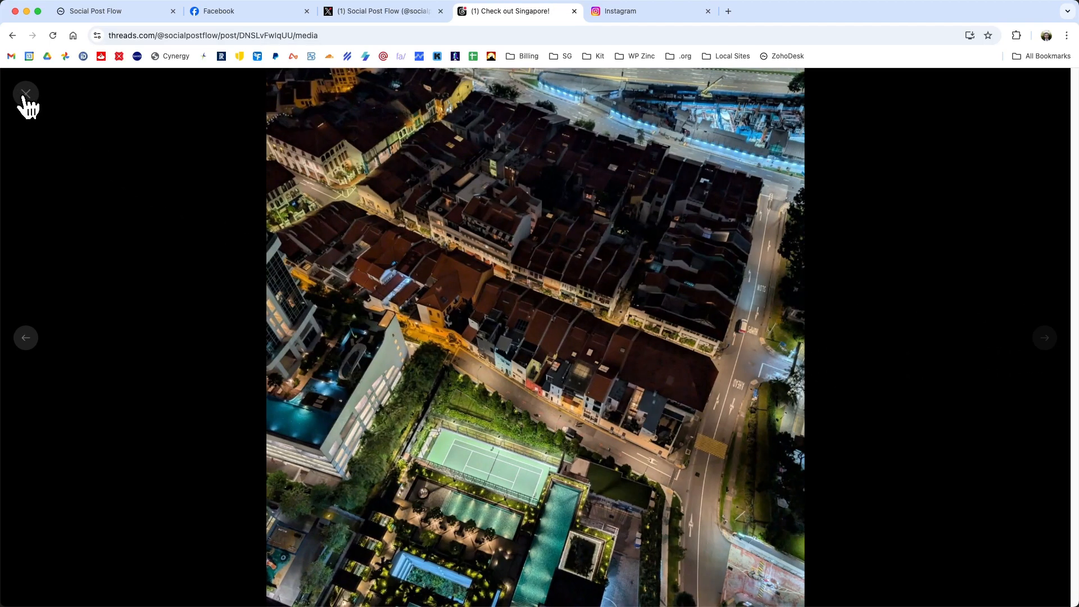
pyautogui.click(26, 94)
# Step: Open the published Singapore post on the Instagram profile and look through both of its images
pyautogui.click(620, 12)
pyautogui.click(467, 425)
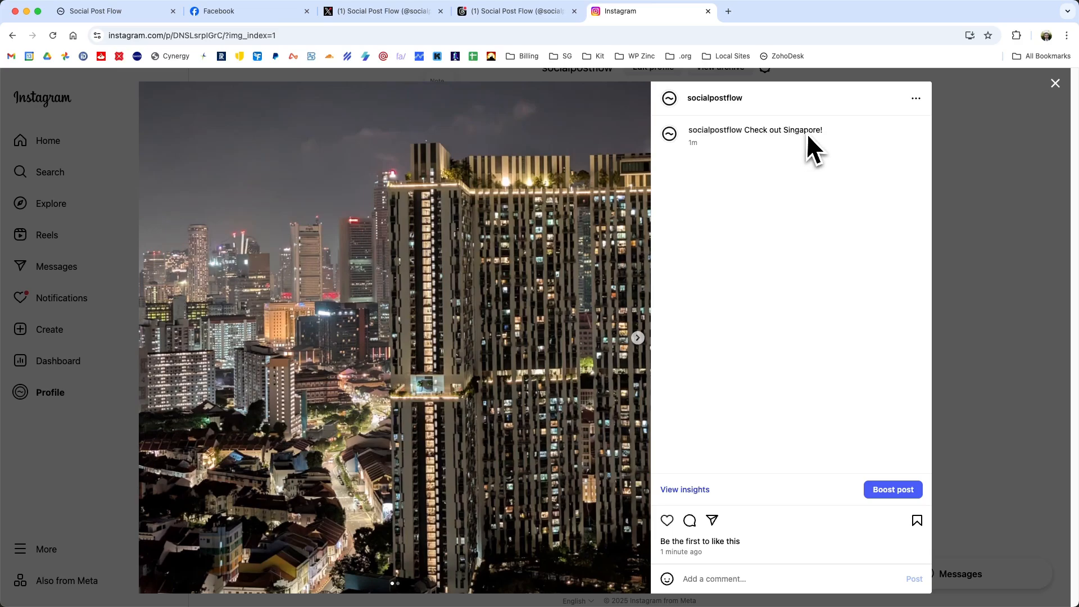
pyautogui.click(637, 338)
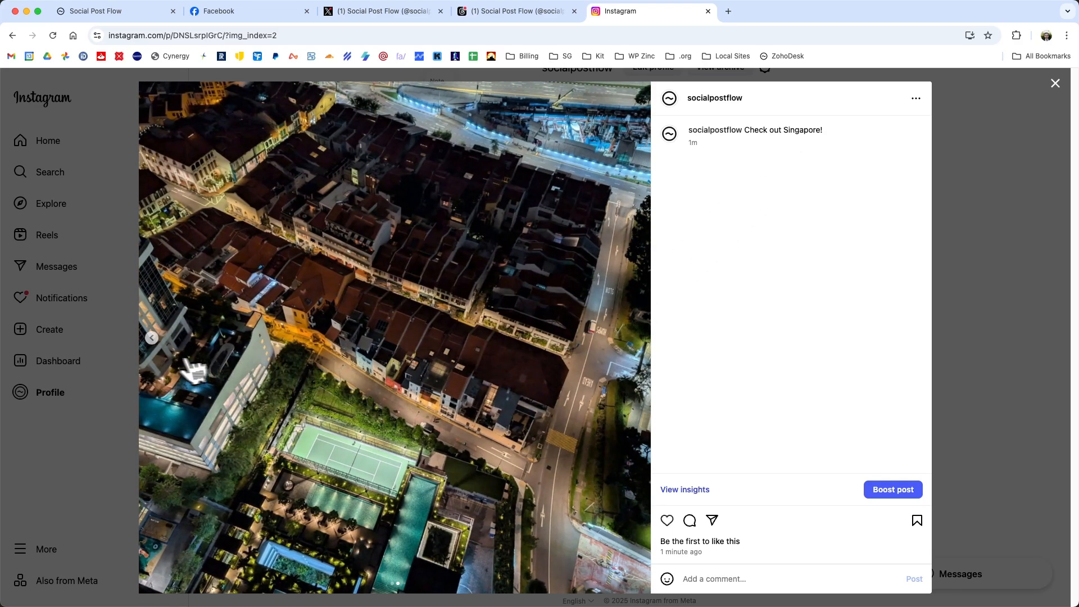
pyautogui.click(152, 338)
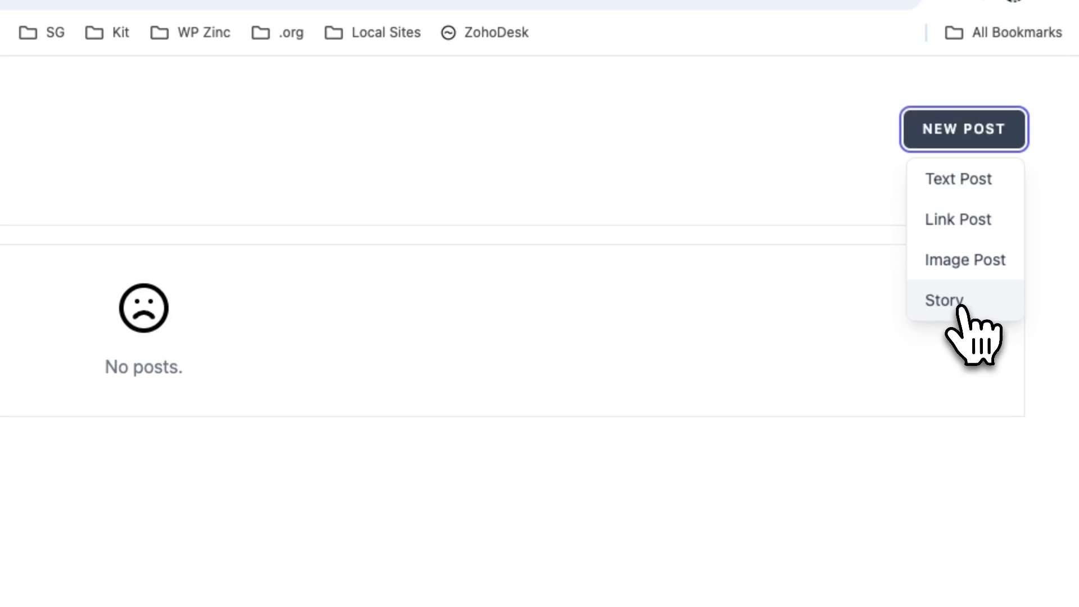
# Step: Start a new story post for the Instagram profile and enter "IG Story" as its content
pyautogui.click(949, 300)
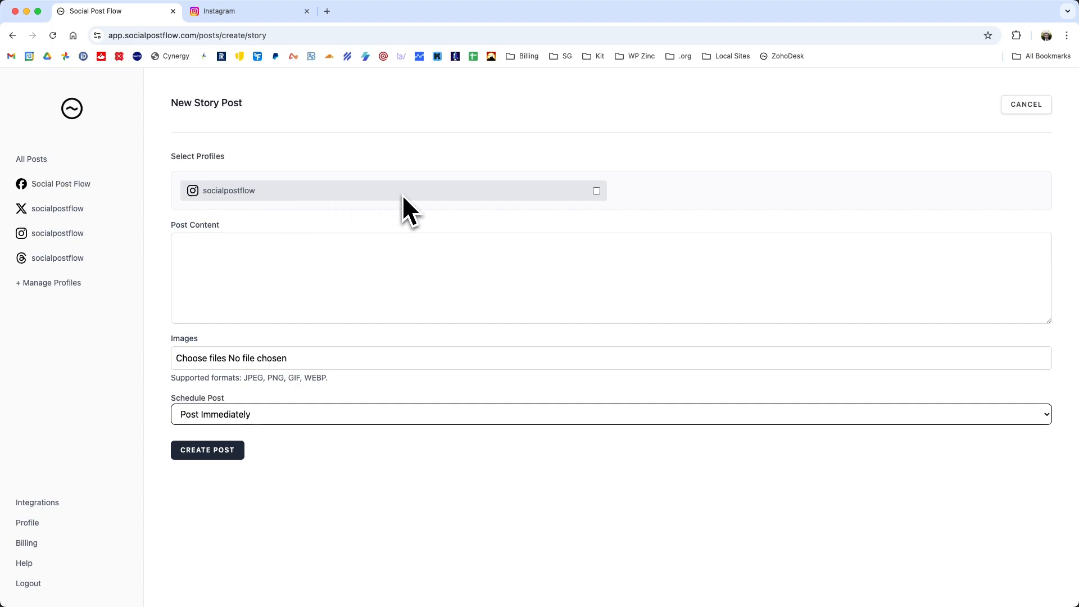
pyautogui.click(596, 191)
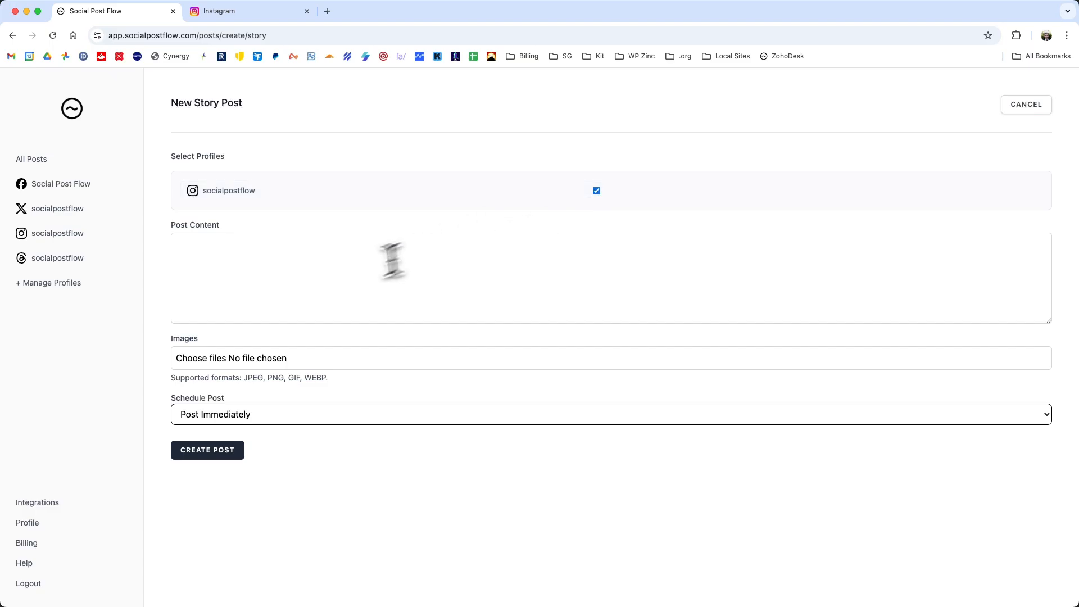
pyautogui.click(336, 279)
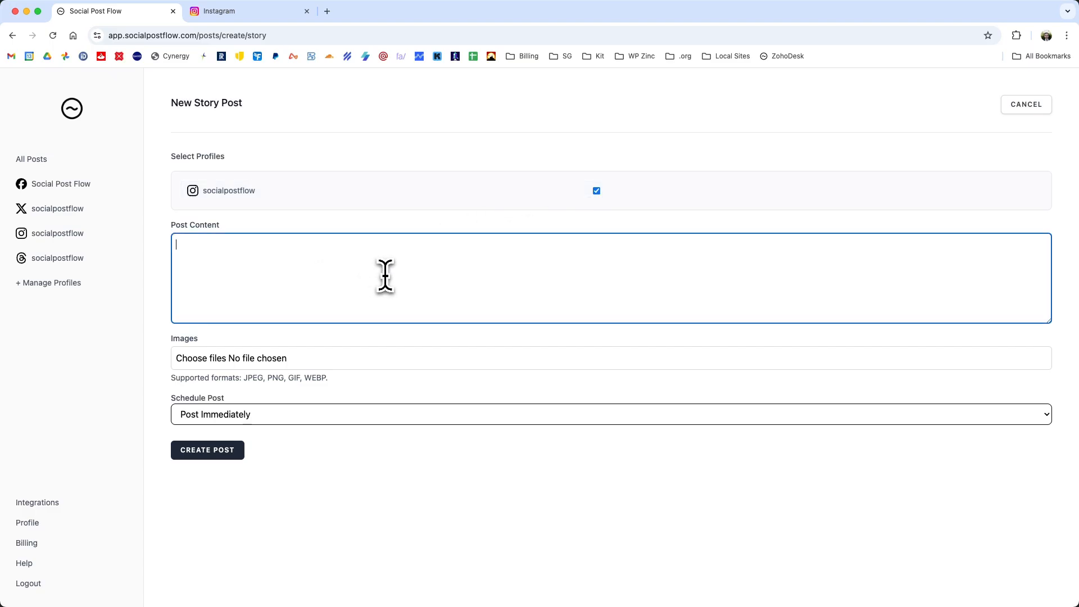
# Step: Attach 1.jpeg from the Desktop folder to the story and create it with the Post Immediately schedule
pyautogui.click(361, 357)
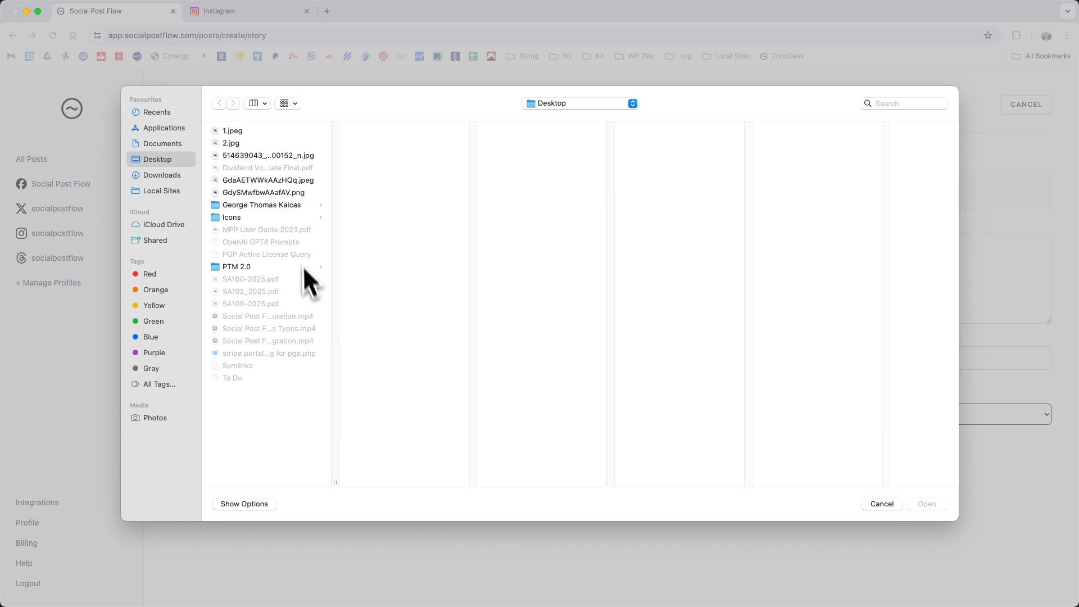
pyautogui.click(245, 130)
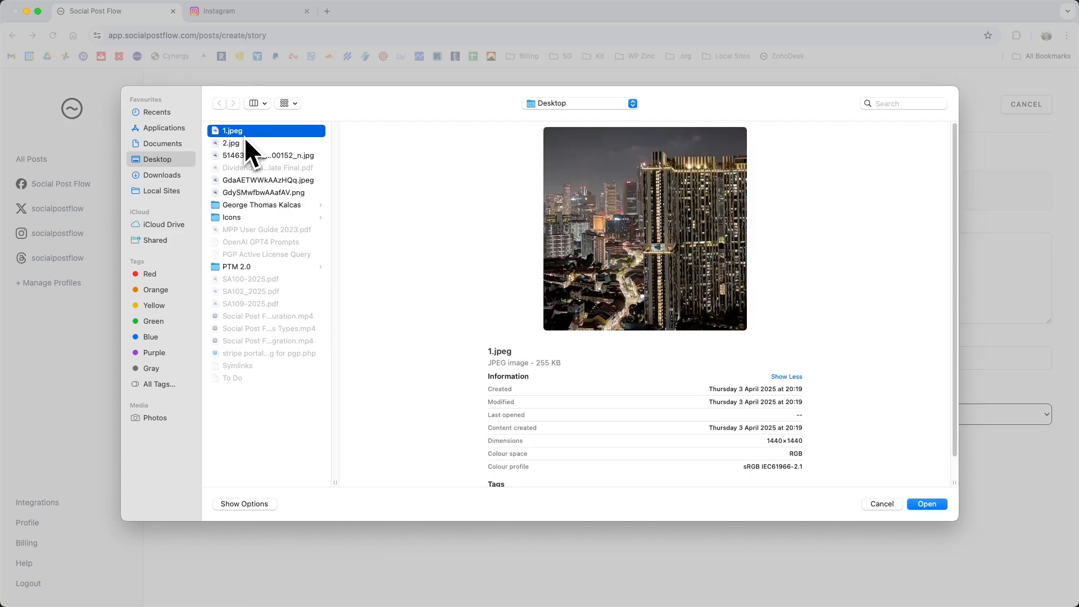
pyautogui.click(927, 504)
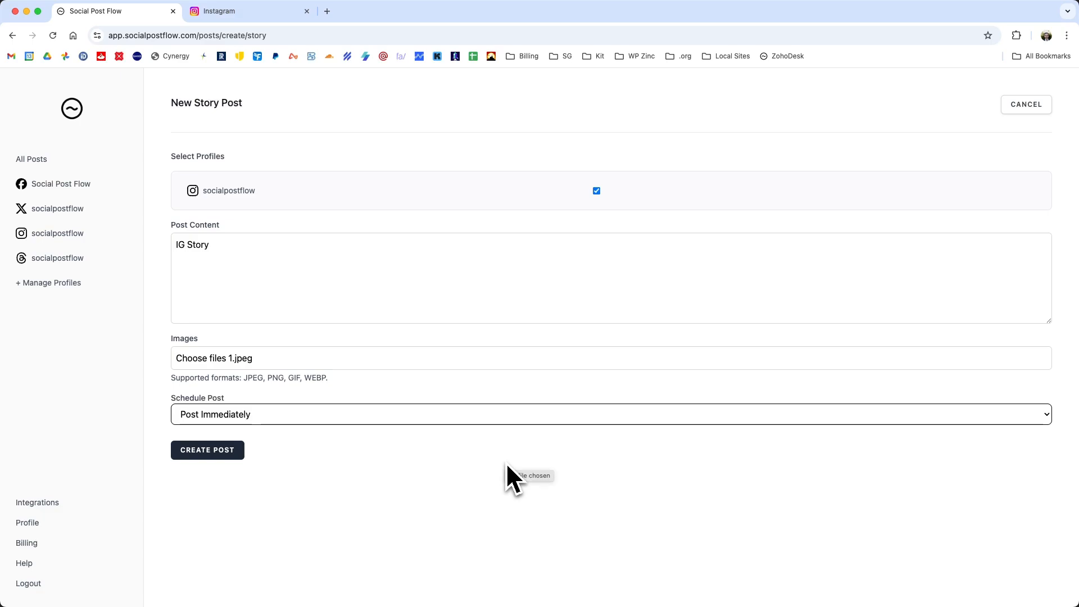
pyautogui.click(204, 417)
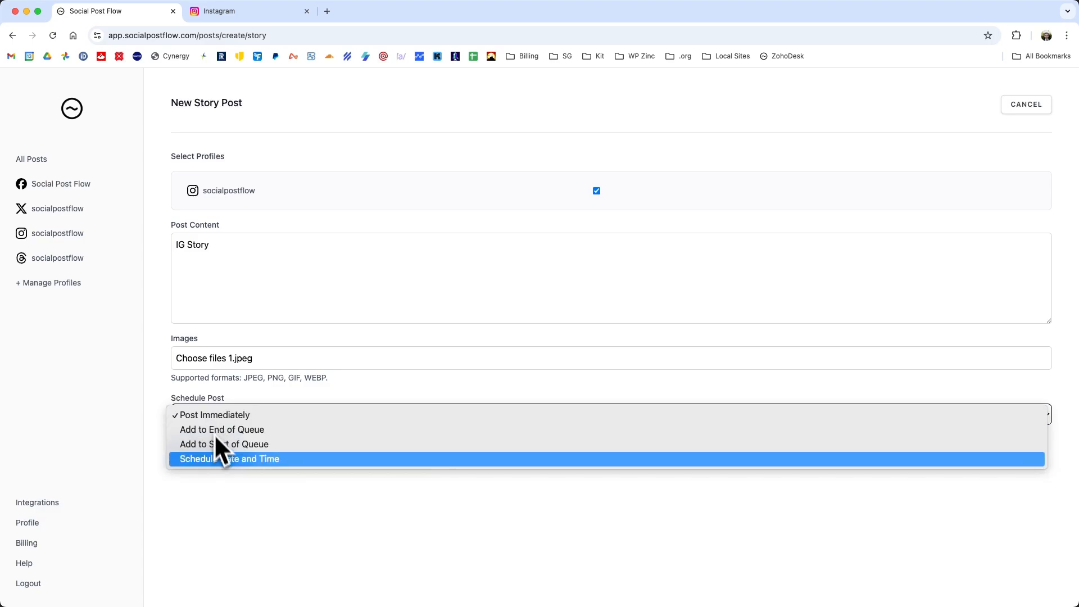
pyautogui.click(228, 511)
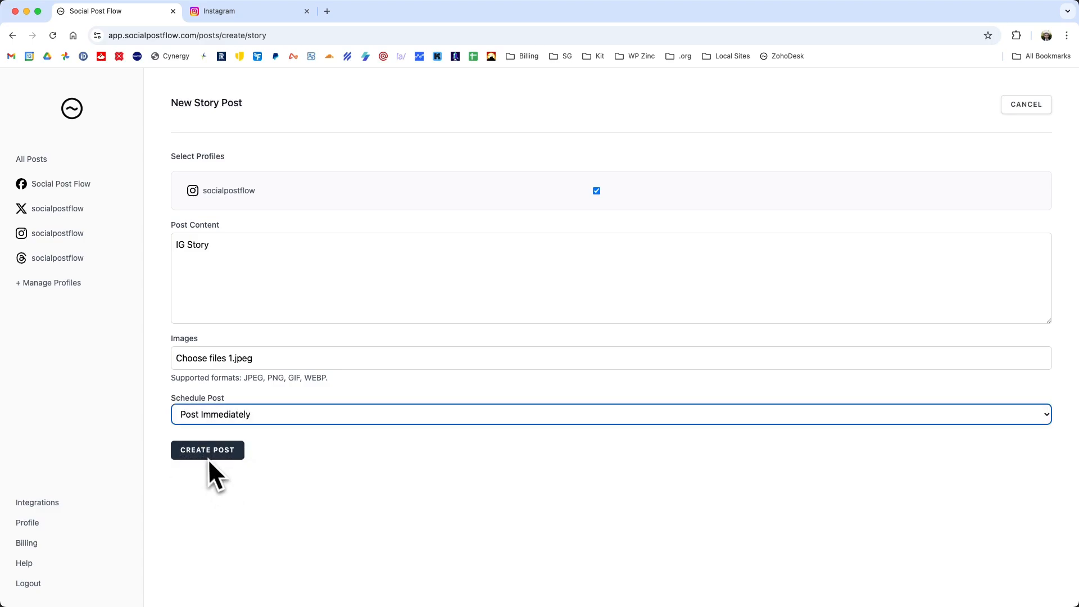
pyautogui.click(208, 452)
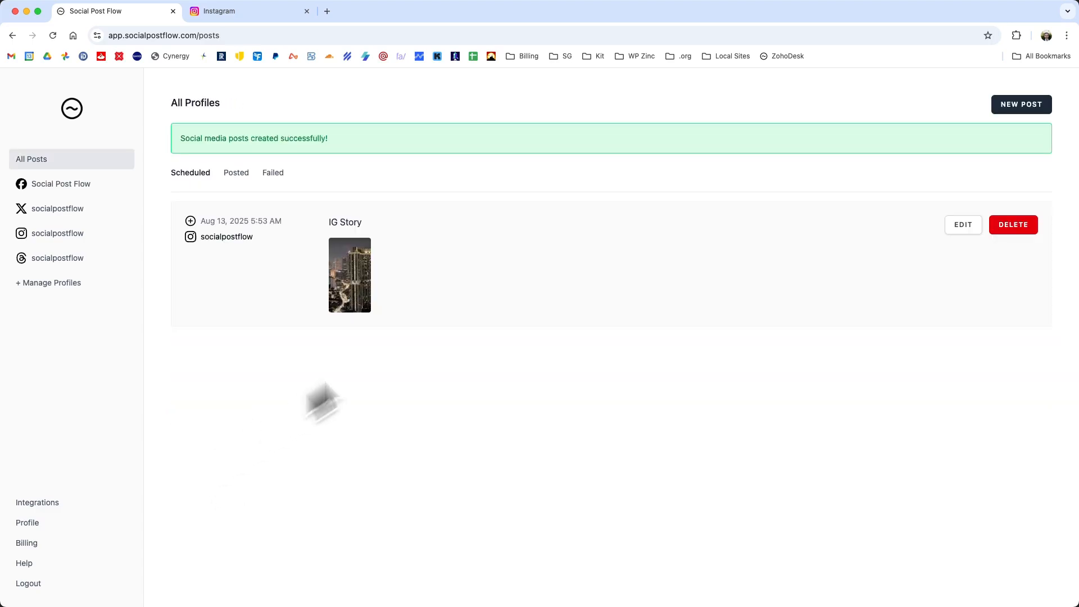
# Step: View the story's image at full size and watch the published story on the Instagram profile
pyautogui.click(360, 277)
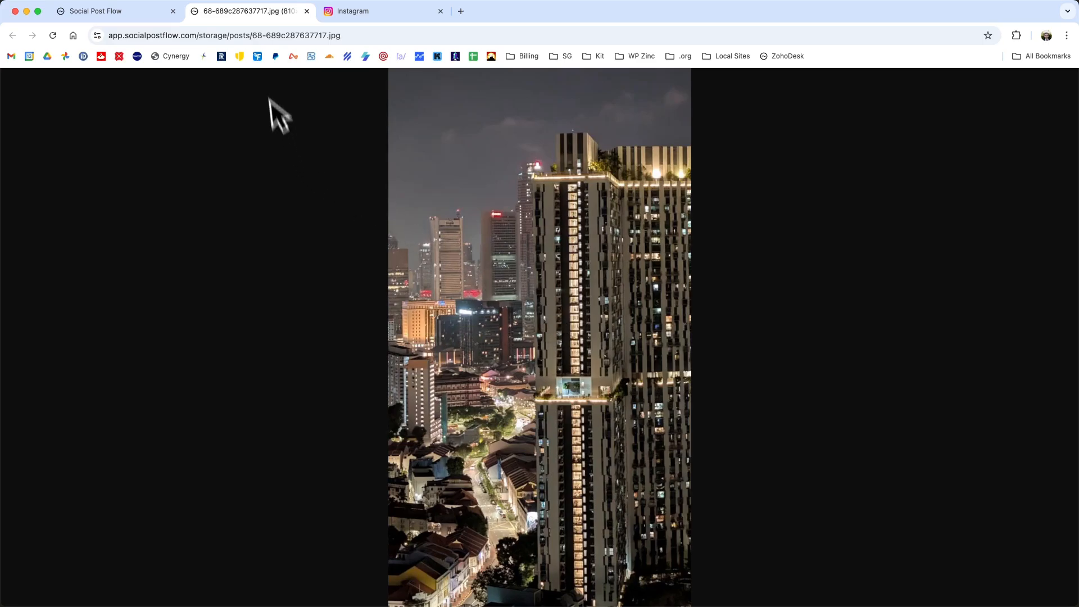
pyautogui.click(307, 11)
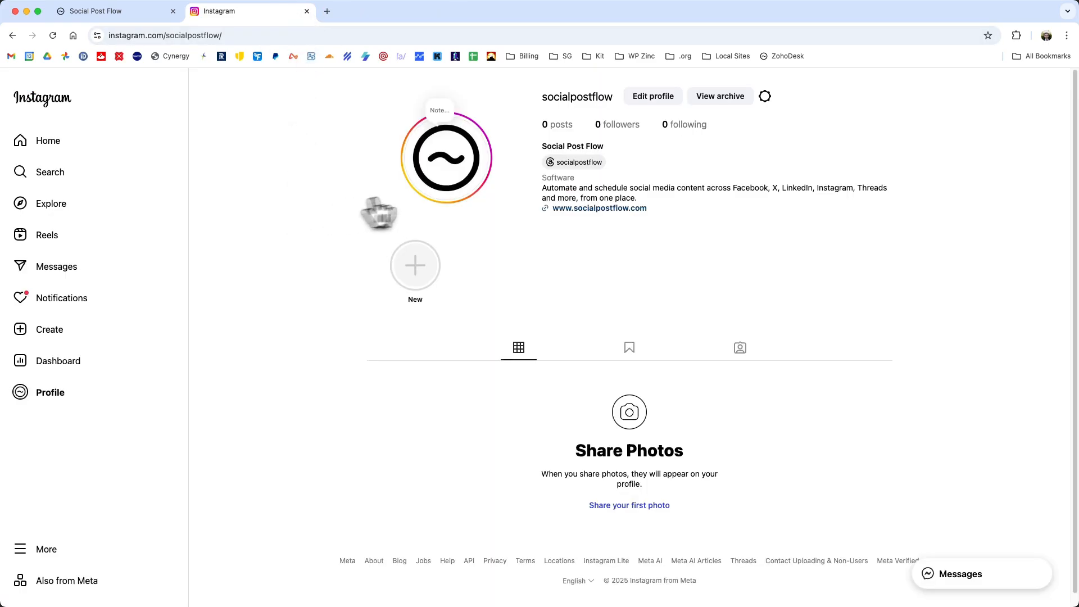
pyautogui.click(458, 169)
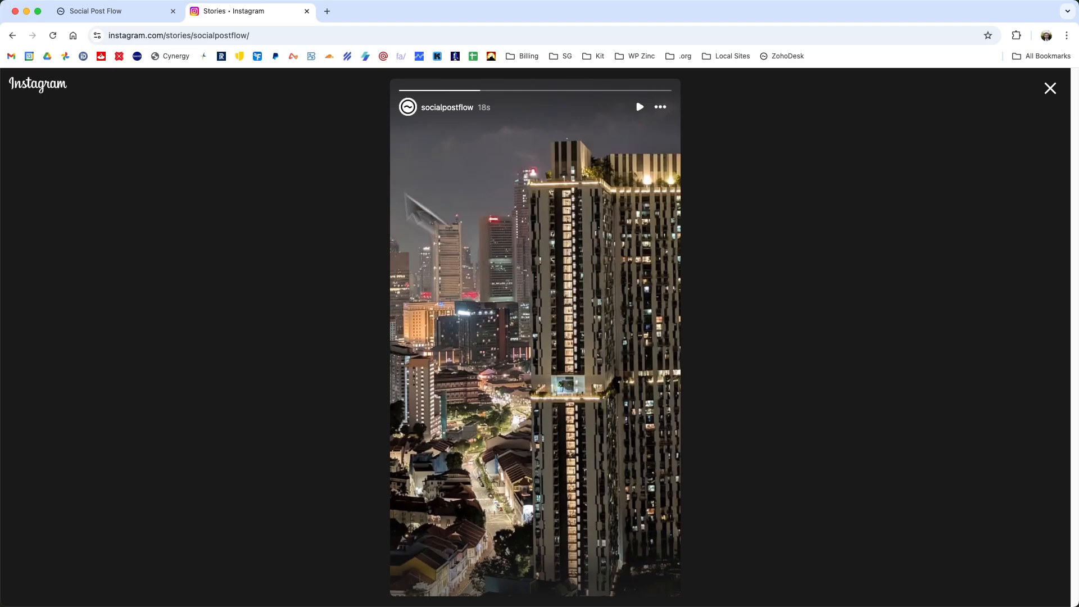
pyautogui.press('super+w')
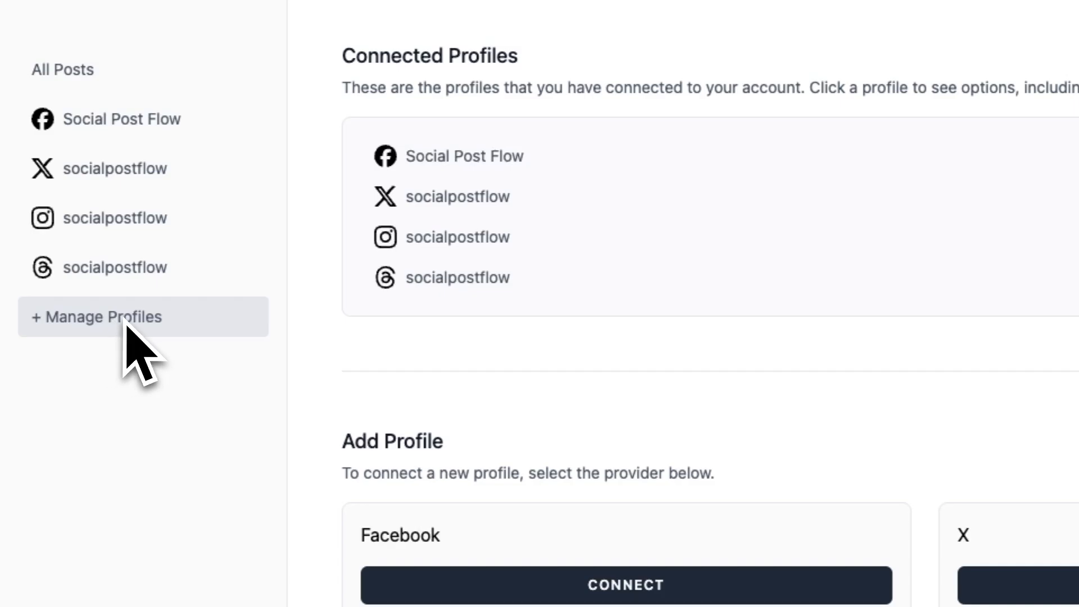
# Step: Open the disconnect confirmation for the Facebook profile without disconnecting it, and view the Social Post Flow integrations page
pyautogui.click(434, 157)
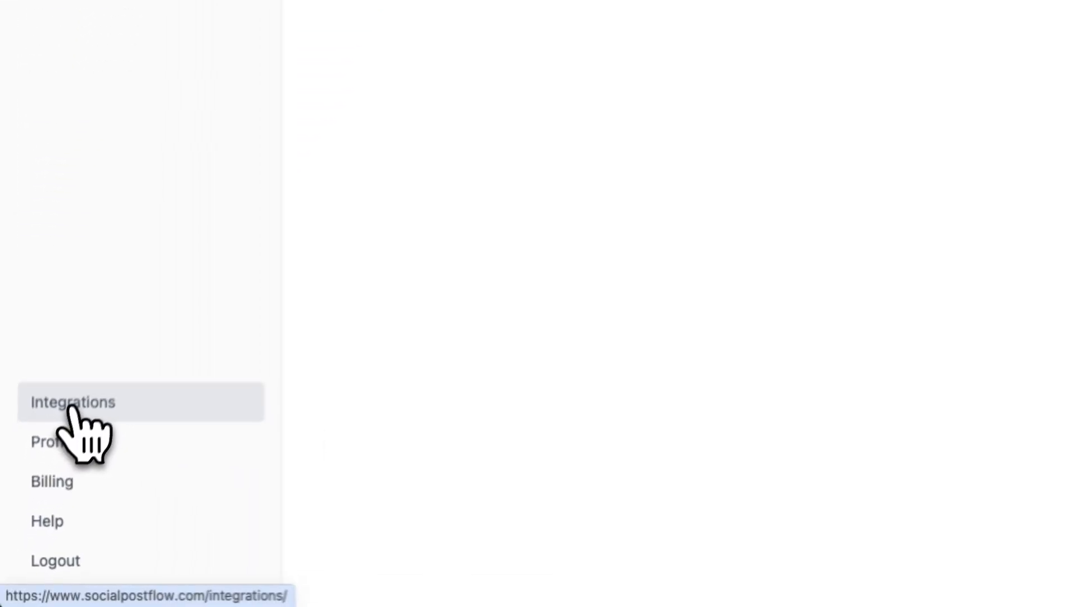
pyautogui.click(72, 403)
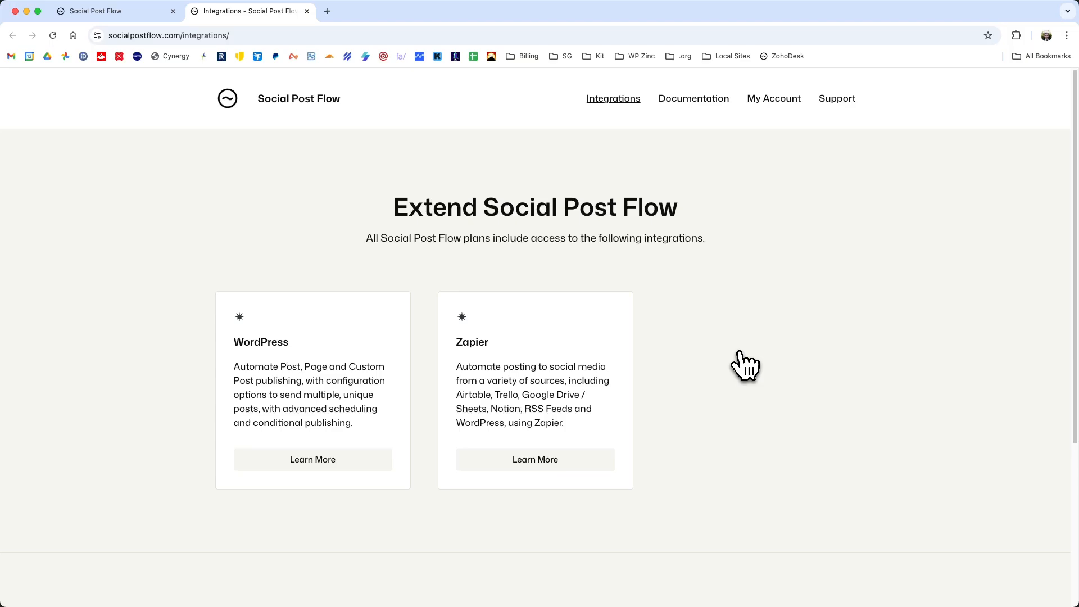
pyautogui.click(306, 12)
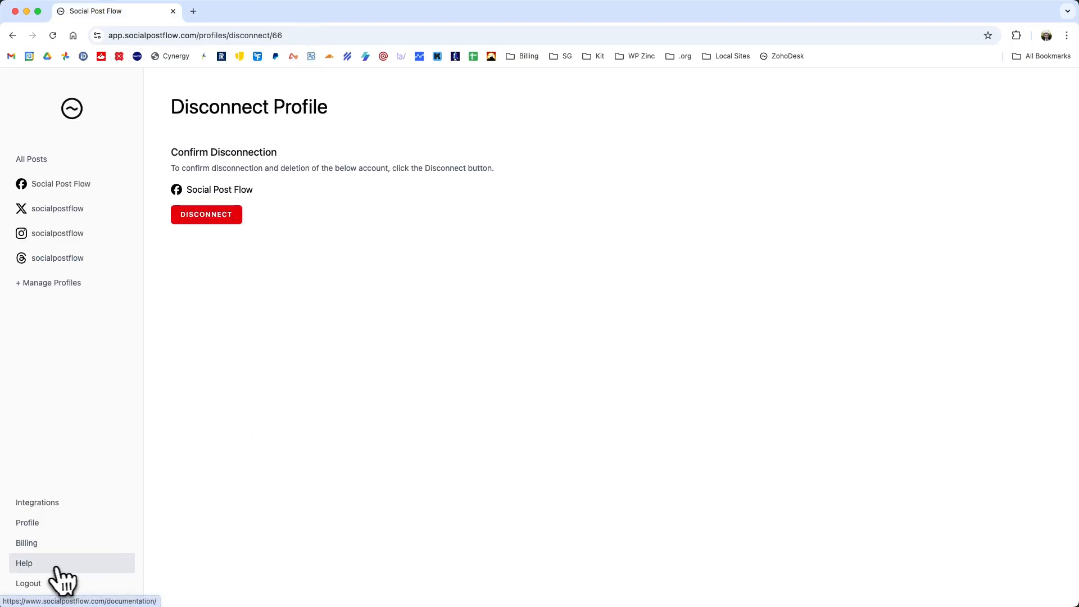